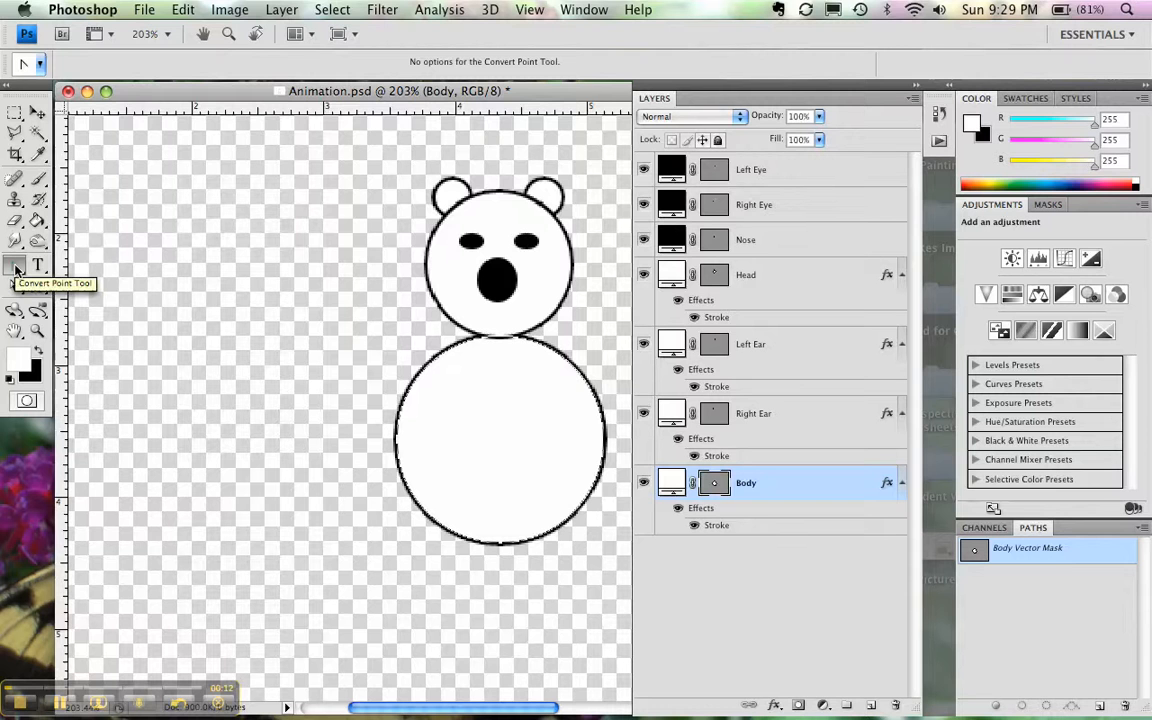
- Draw a closed, straight-sided diamond with four anchor points beside the bear on the Body layer using the Pen Tool
click(15, 268)
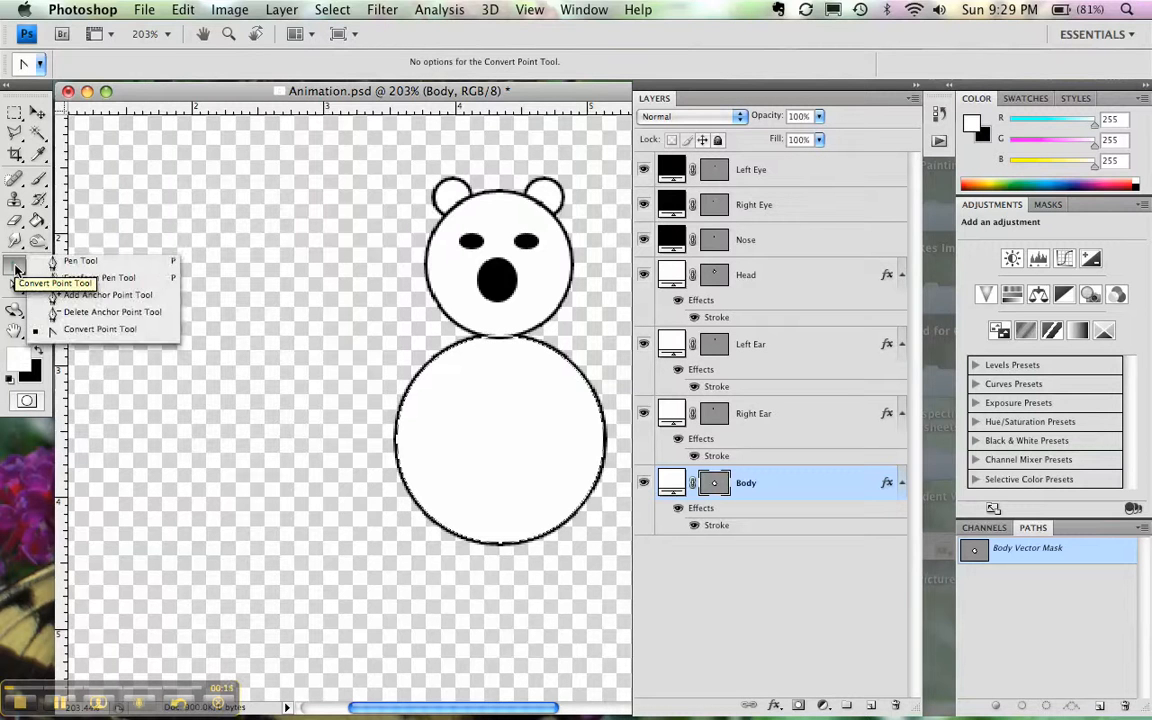
click(65, 263)
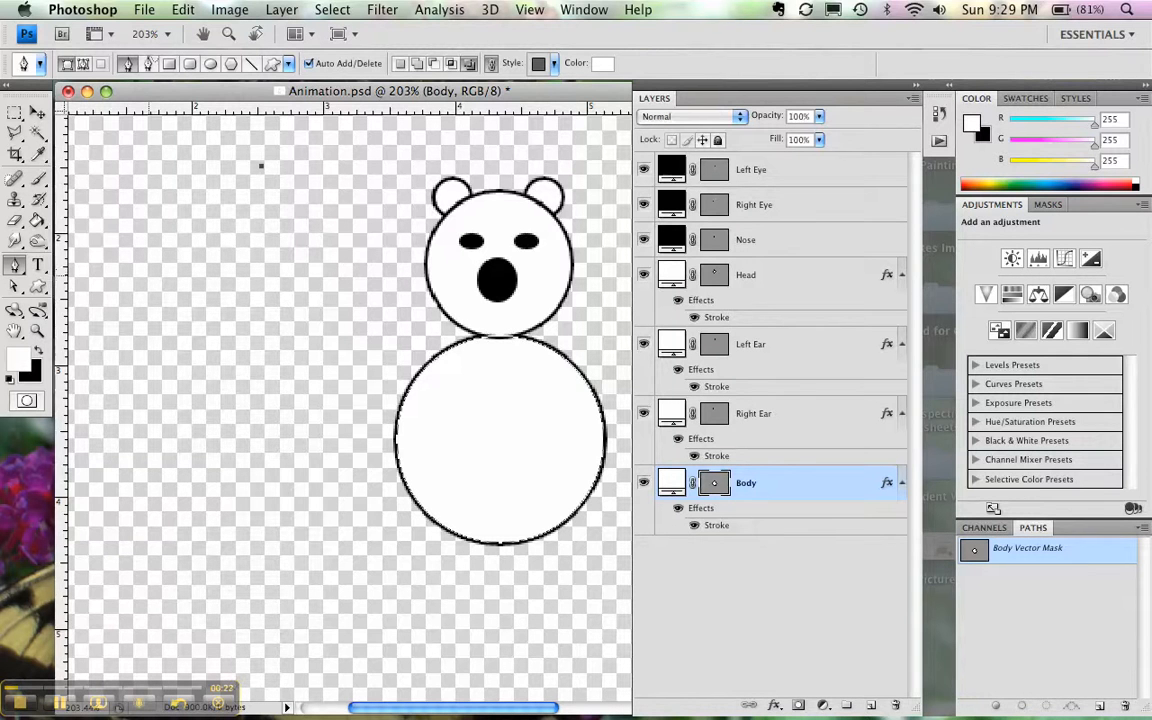
click(148, 275)
click(248, 384)
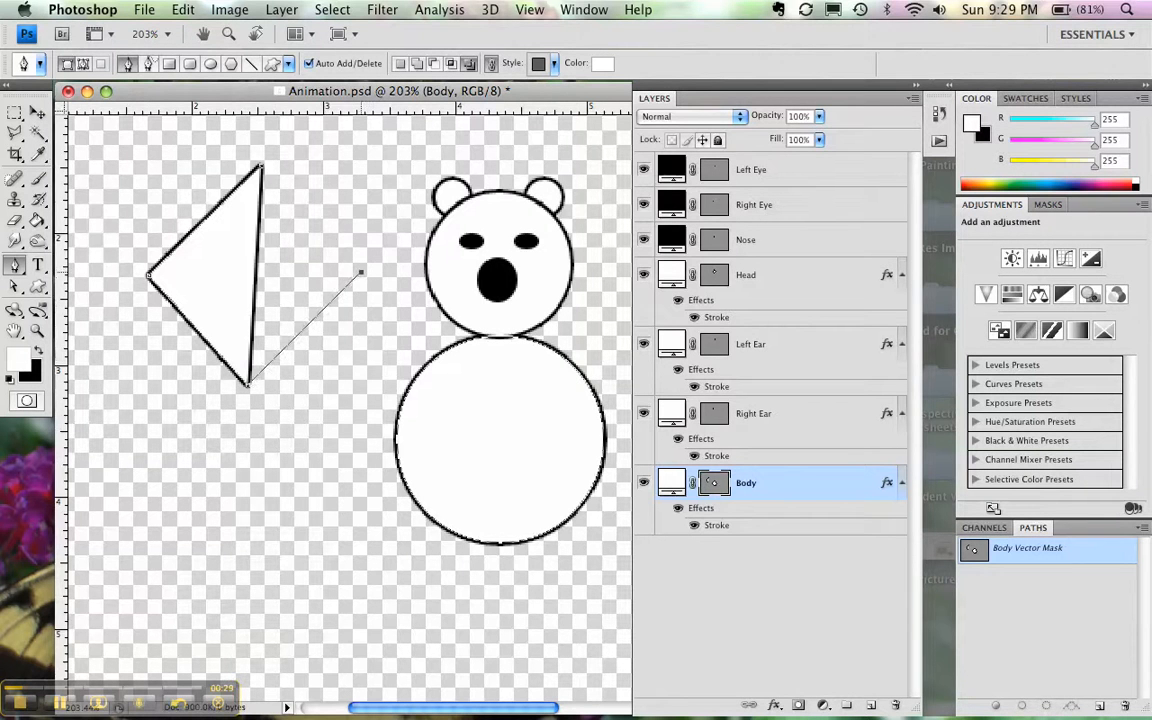
click(362, 270)
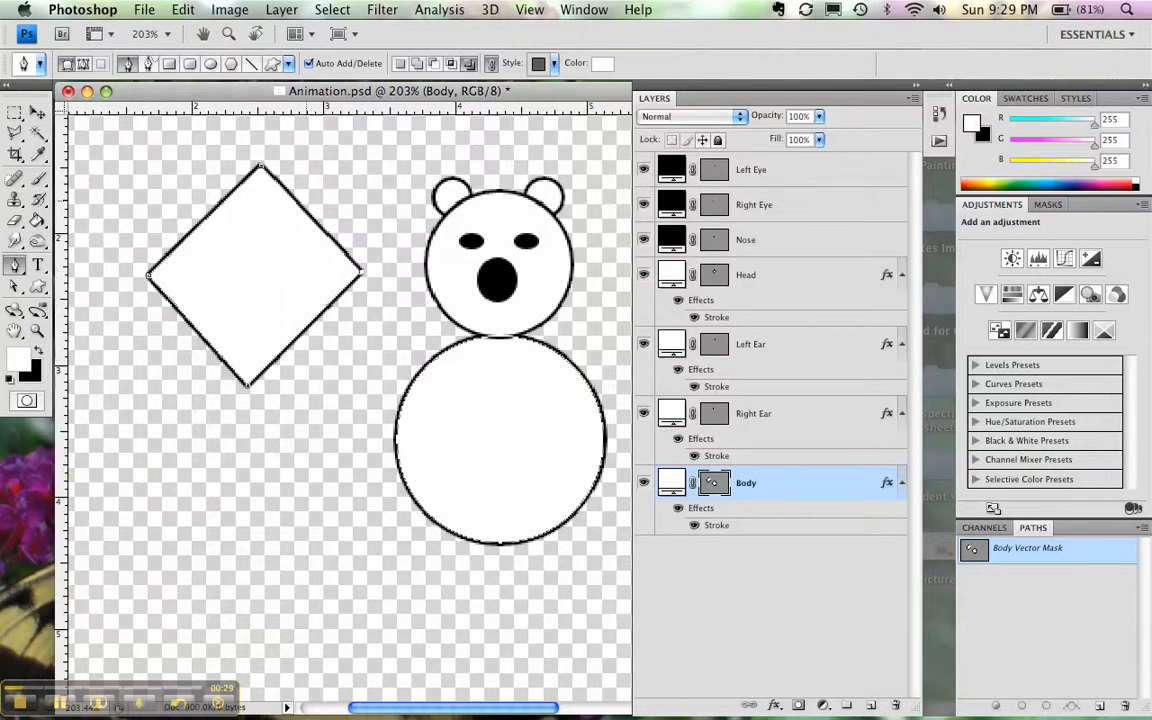
click(260, 170)
- Undo the diamond path drawn on the Body layer
key(super+alt+z)
key(super+alt+z)
key(super+alt+z)
key(super+alt+z)
key(super+alt+z)
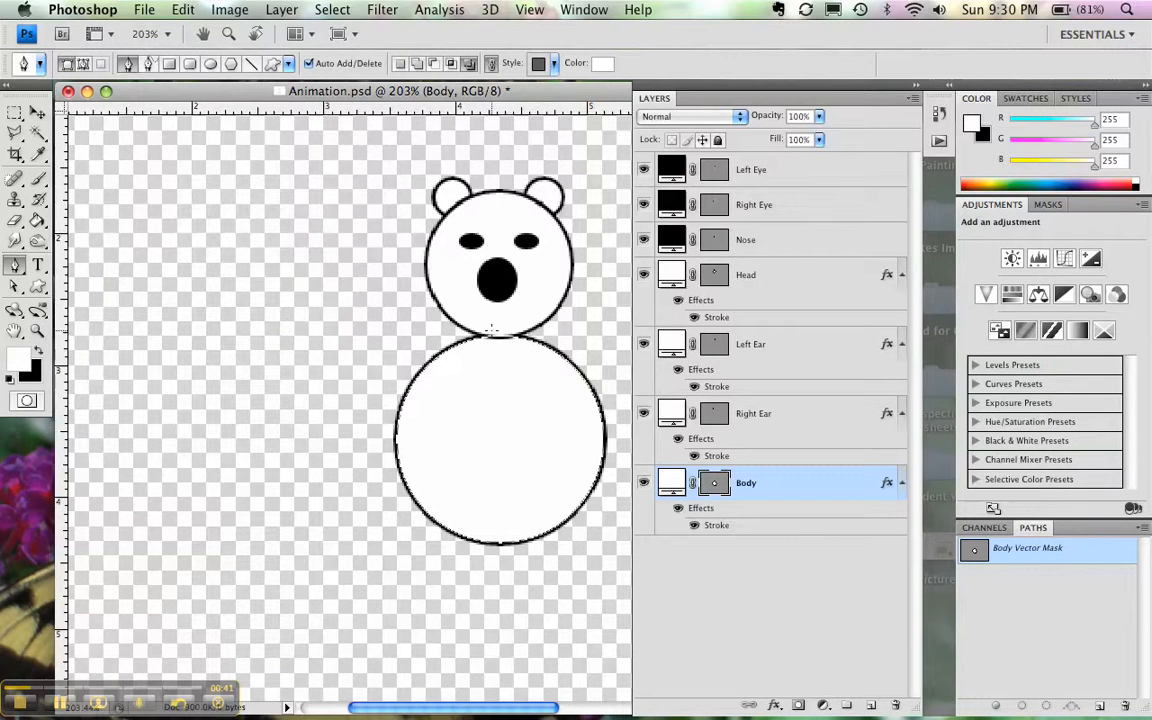
- Add a new layer above Body and draw a closed, curved path with four anchor points beside the bear using the Pen Tool
click(872, 705)
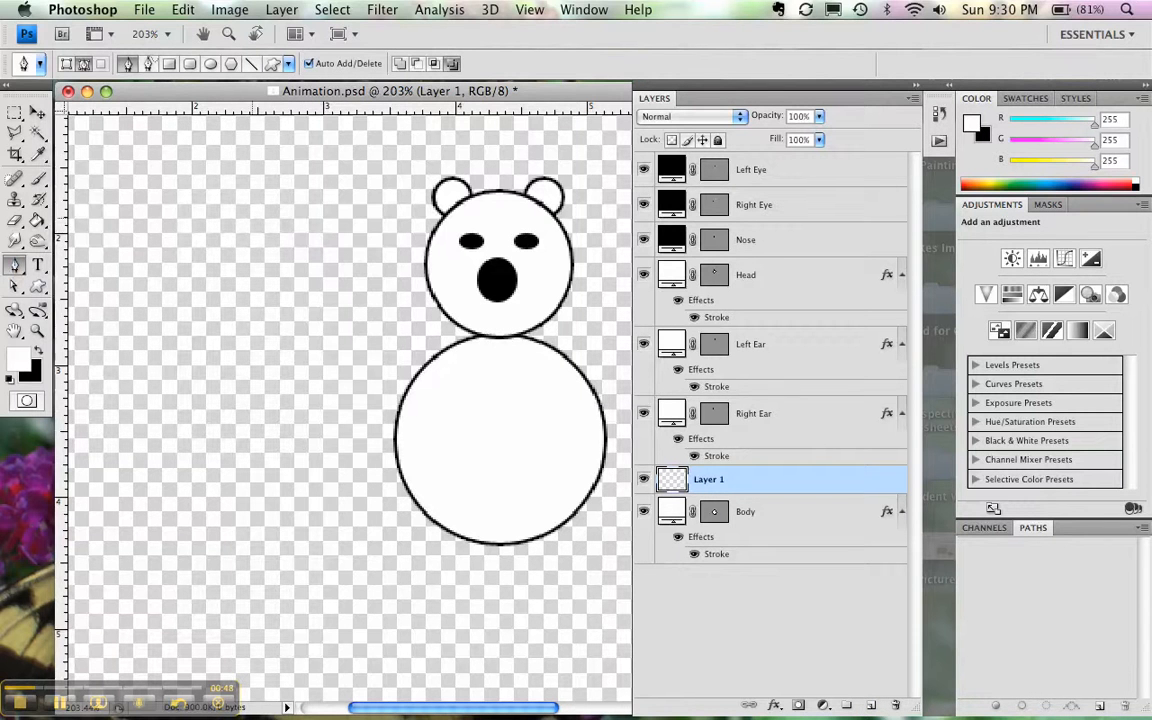
click(252, 216)
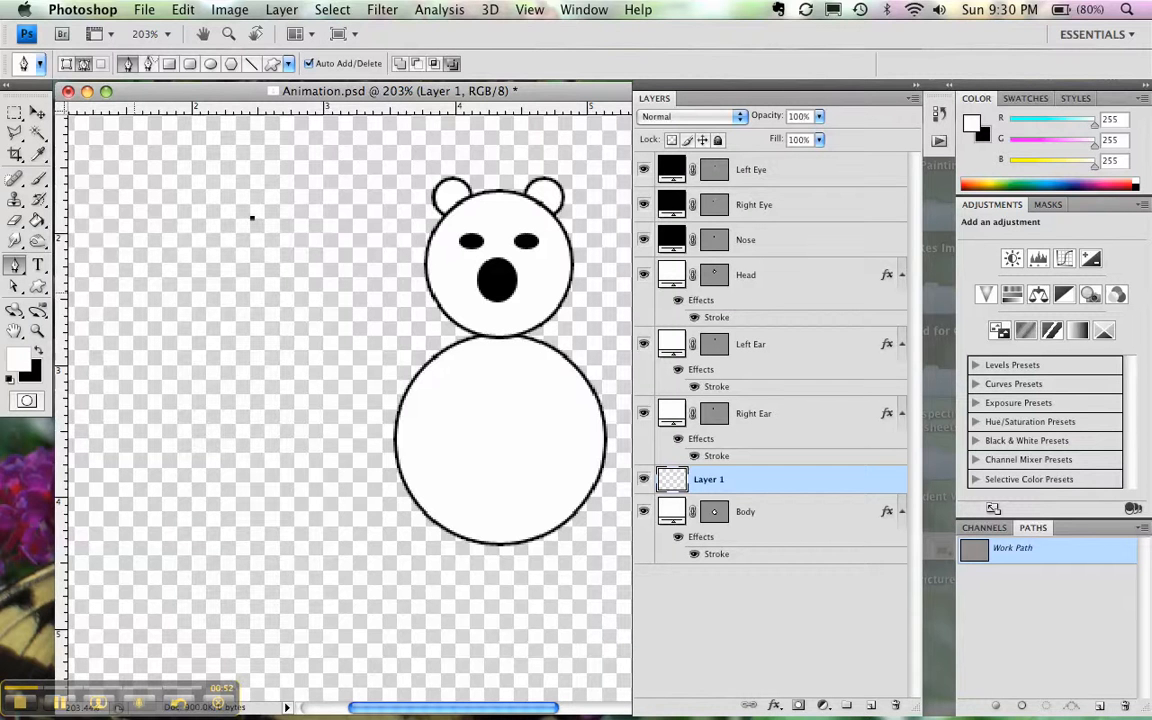
click(134, 293)
drag(134, 293, 137, 347)
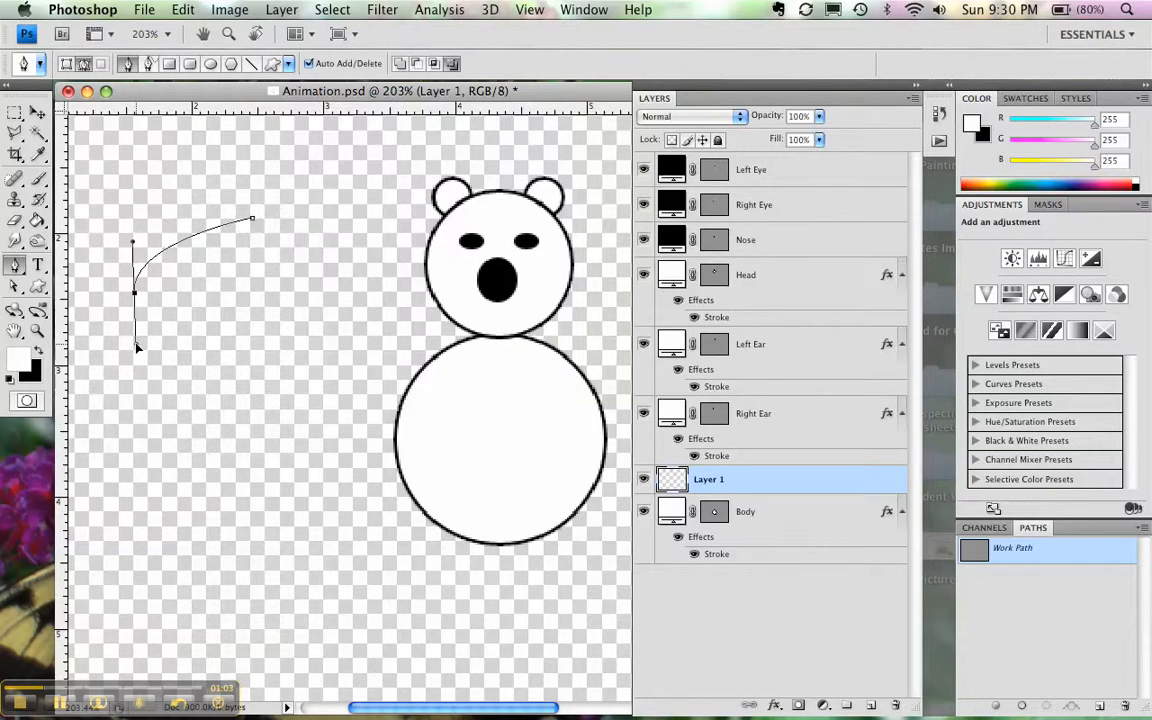
drag(137, 347, 137, 347)
click(250, 368)
click(360, 284)
drag(360, 284, 360, 208)
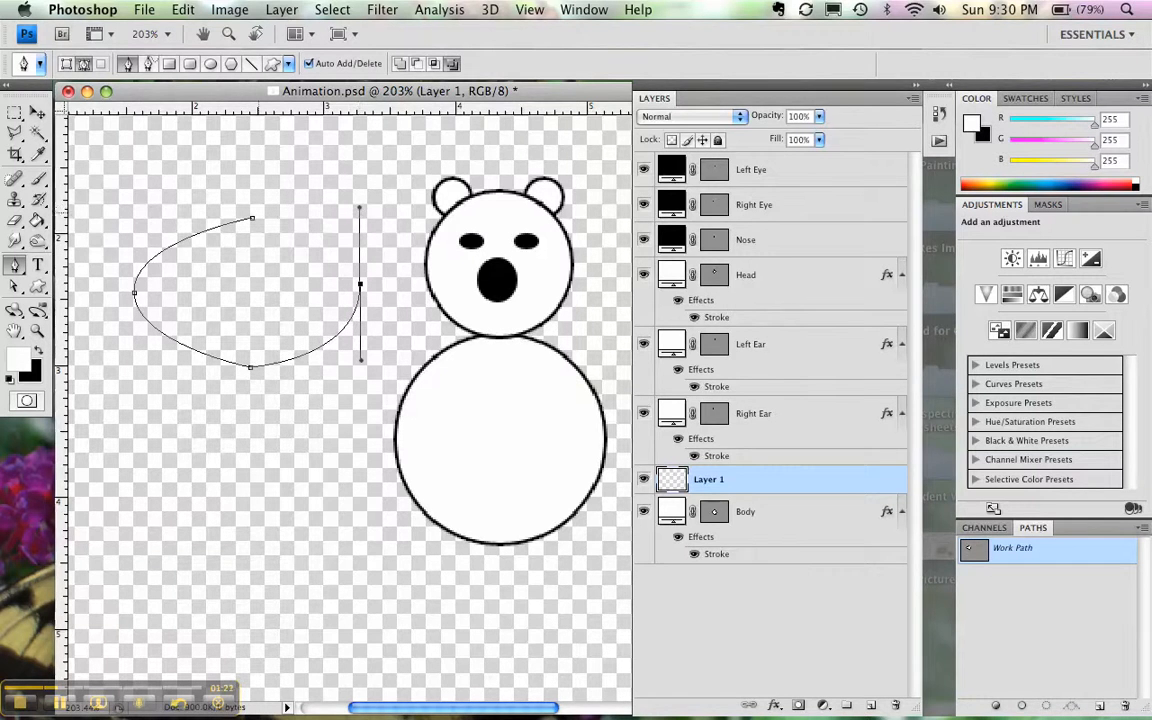
click(252, 221)
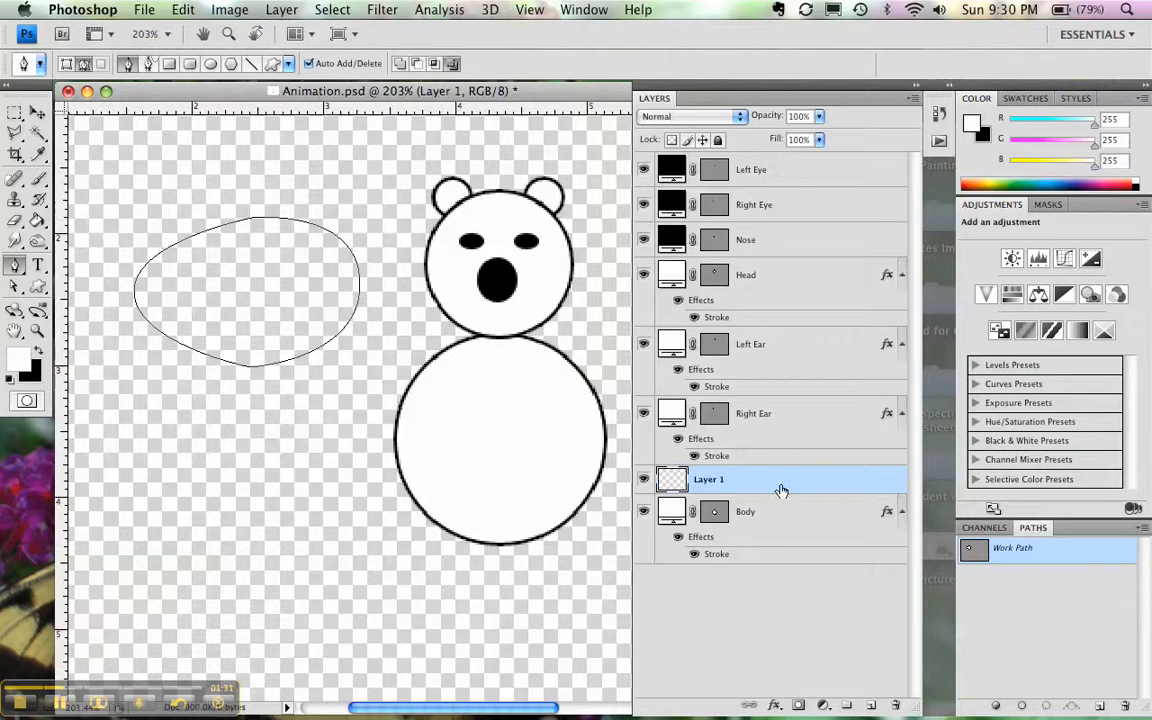
- Delete Layer 1 and the curved Work Path
drag(779, 481, 893, 703)
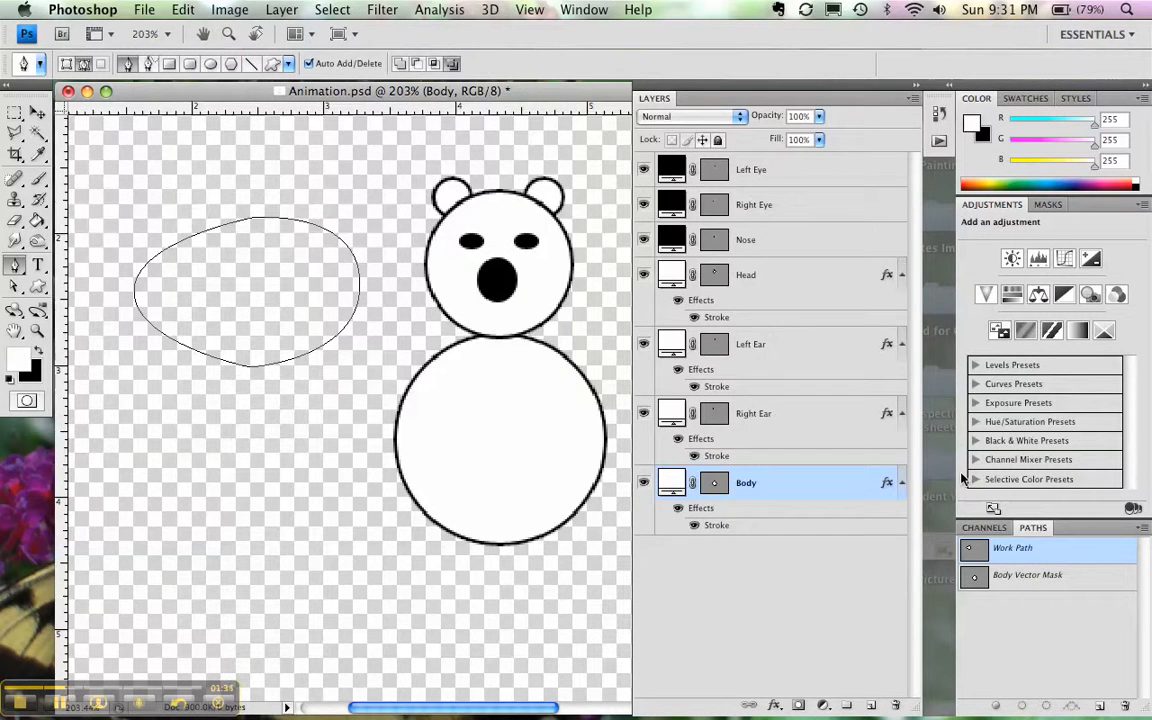
drag(1000, 548, 1125, 704)
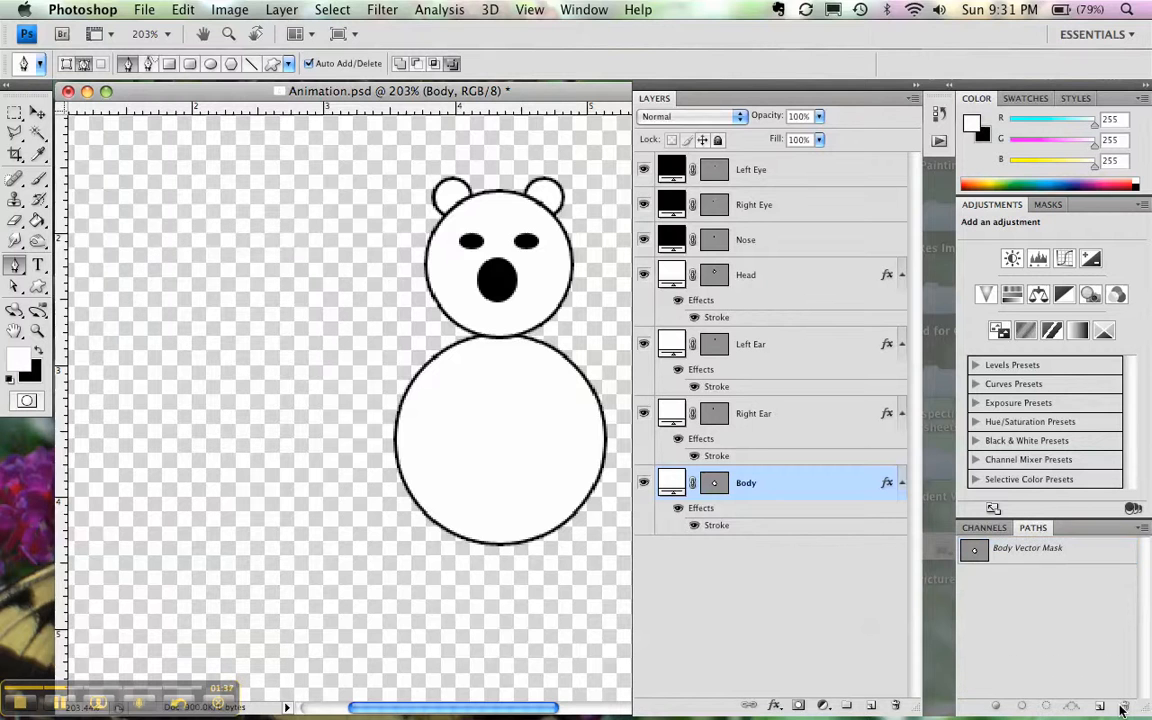
- Add a new layer above Body and draw a closed, irregular lobed outline with a stem beside the bear using the Freeform Pen Tool
click(871, 705)
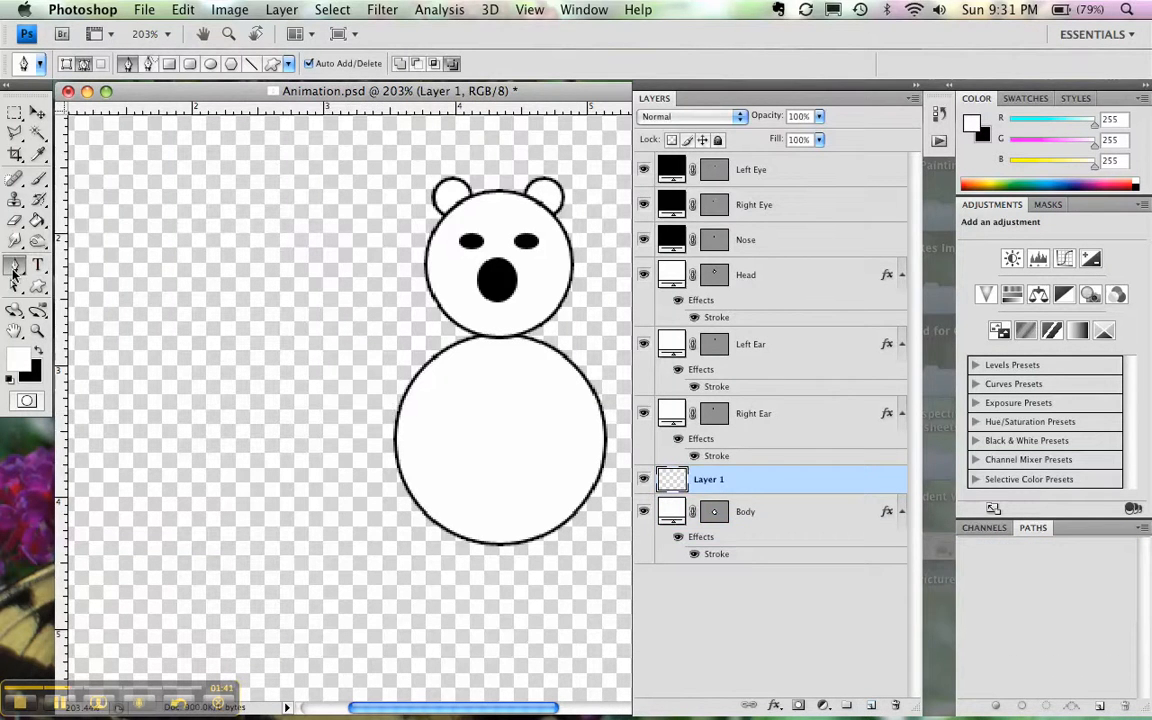
drag(15, 264, 50, 279)
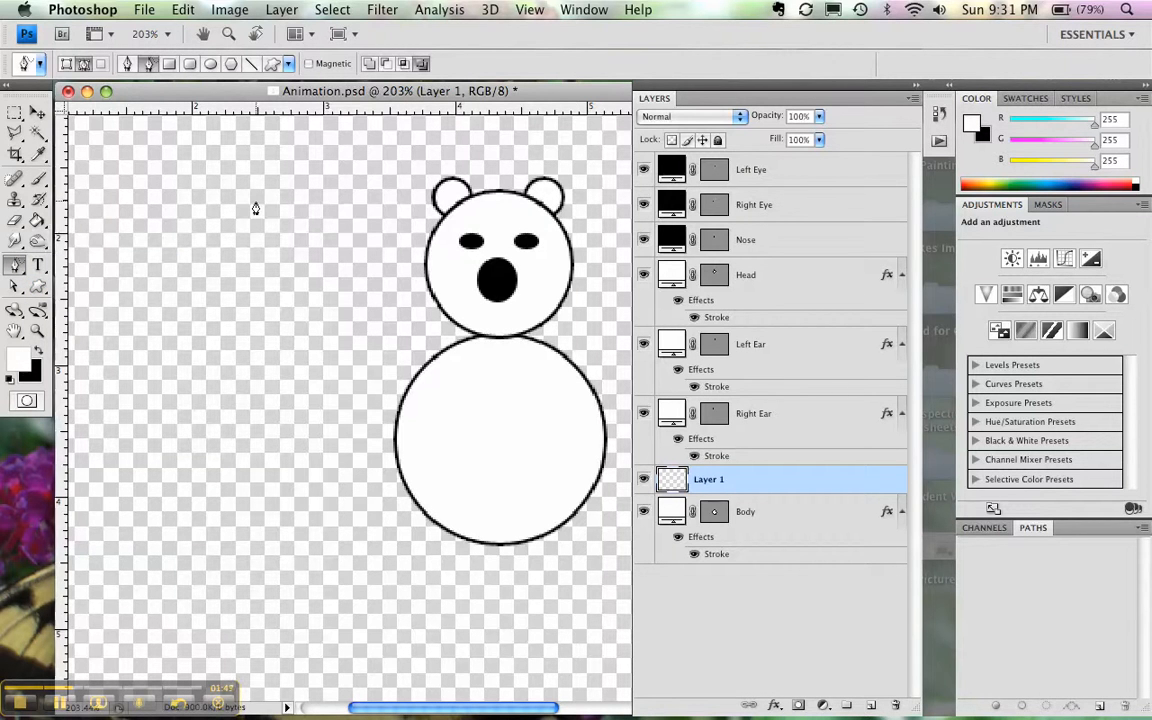
mouse_move(215, 203)
mouse_down()
mouse_move(134, 250)
mouse_move(136, 291)
mouse_move(184, 310)
mouse_move(220, 283)
mouse_move(233, 289)
mouse_move(269, 383)
mouse_move(303, 381)
mouse_move(306, 335)
mouse_move(352, 334)
mouse_move(376, 305)
mouse_move(379, 273)
mouse_move(337, 222)
mouse_move(301, 233)
mouse_move(250, 197)
mouse_up()
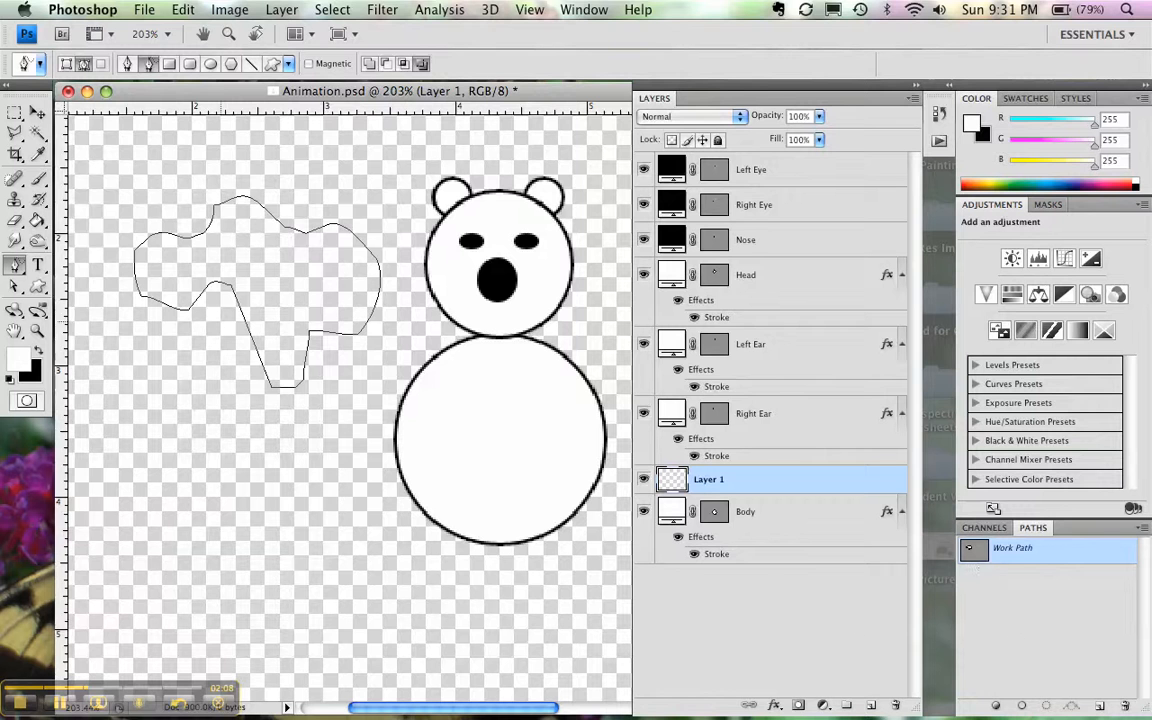
- Move the whole freeform path slightly away from the bear with the Path Selection Tool
drag(16, 268, 55, 335)
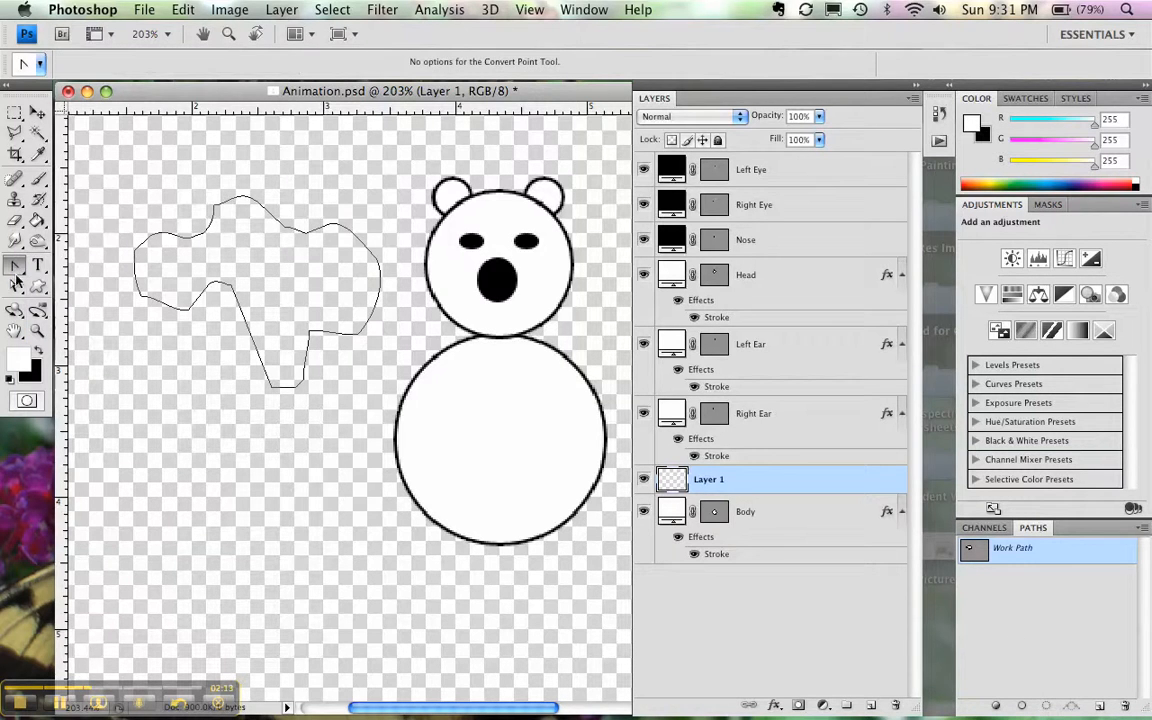
drag(12, 288, 10, 290)
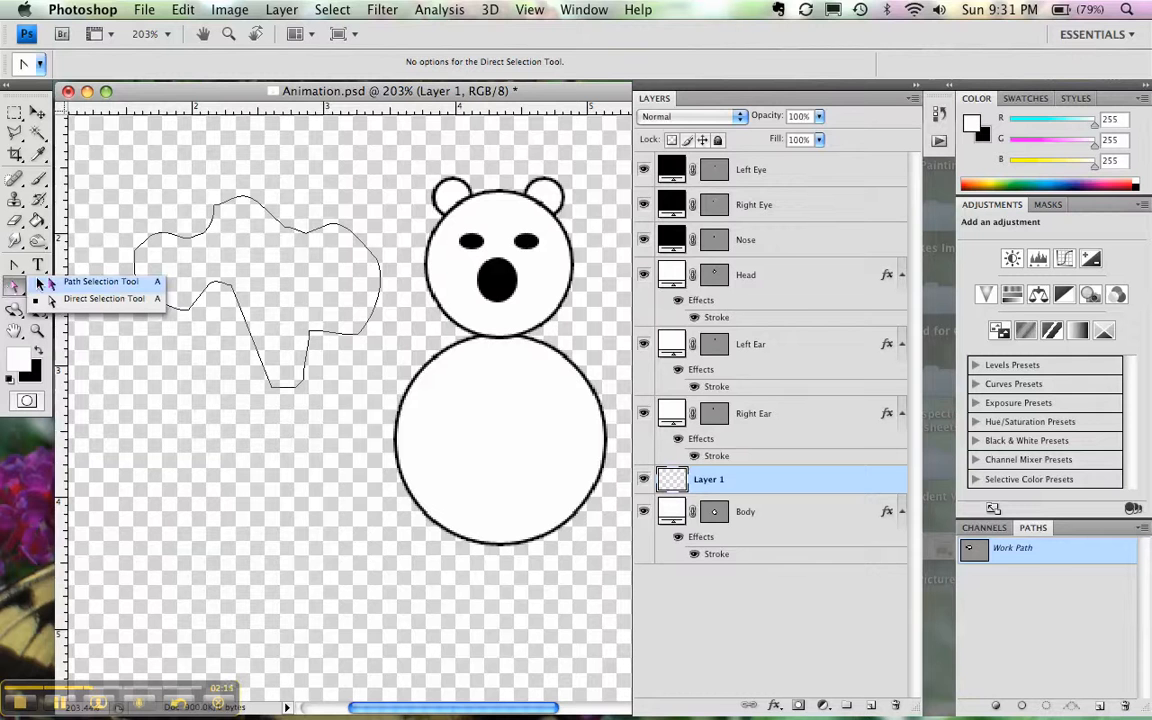
click(52, 283)
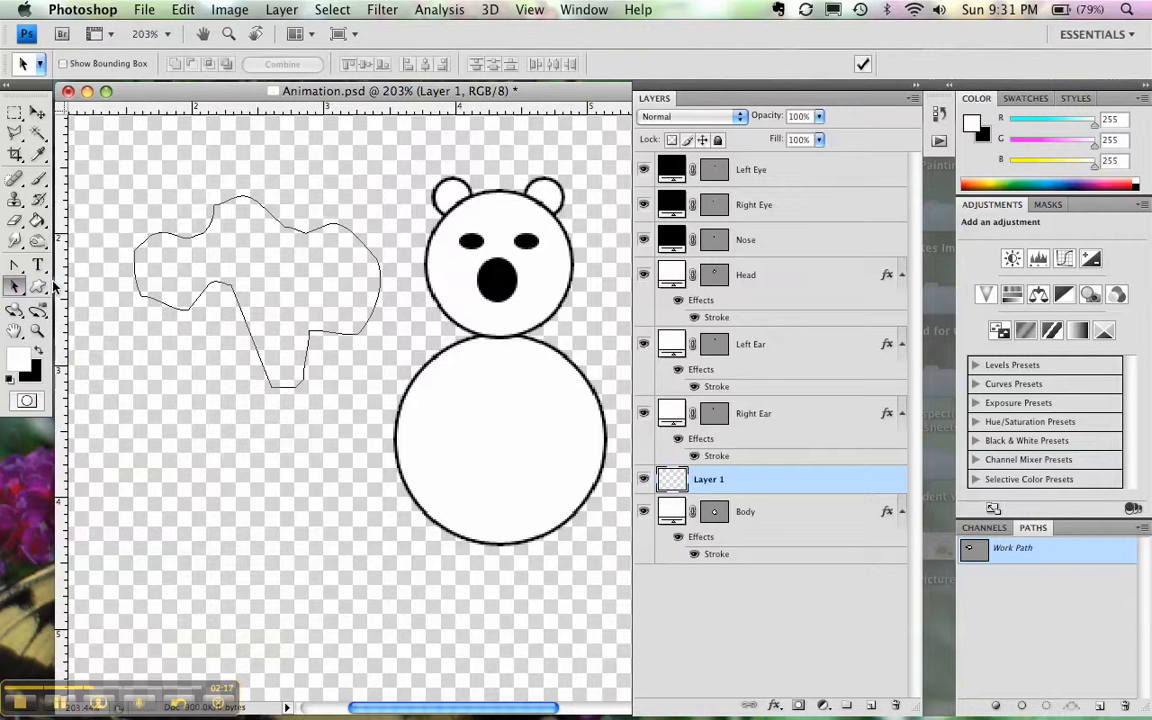
click(133, 263)
mouse_move(133, 263)
mouse_down()
mouse_move(94, 228)
mouse_move(112, 261)
mouse_up()
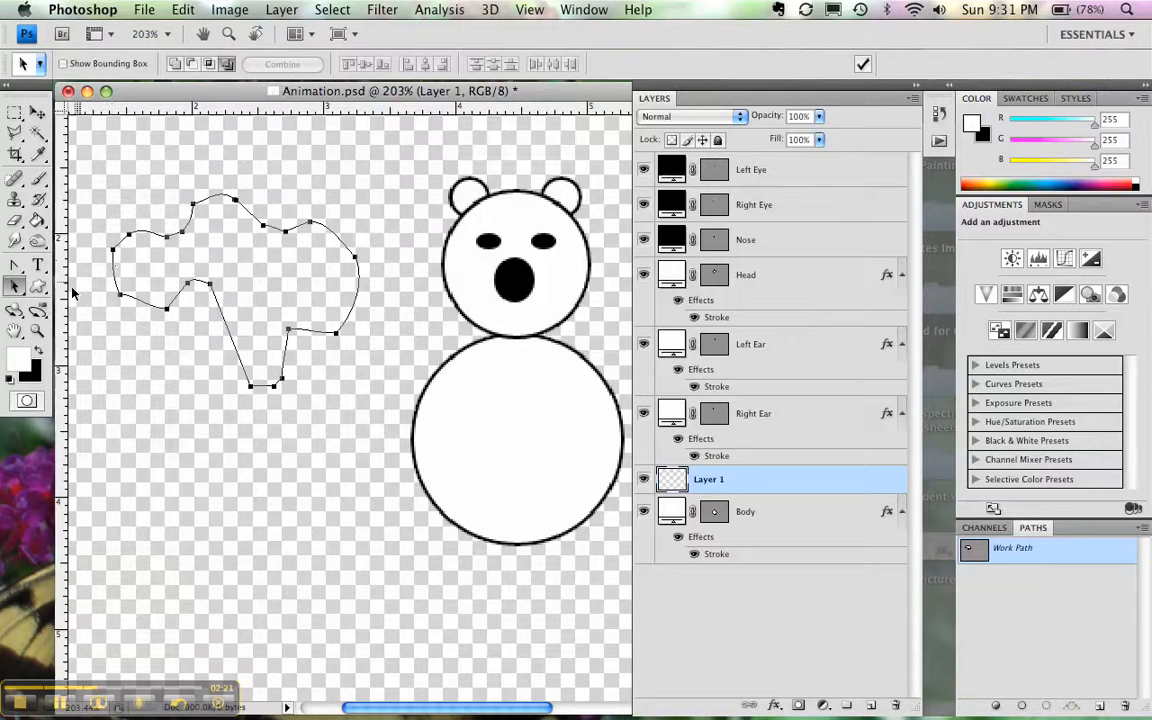
- Adjust the lower-left lobe's anchor point and handles with the Direct Selection Tool, and shift the stem's bottom-left anchor point outward
click(14, 289)
click(100, 298)
click(163, 314)
click(168, 308)
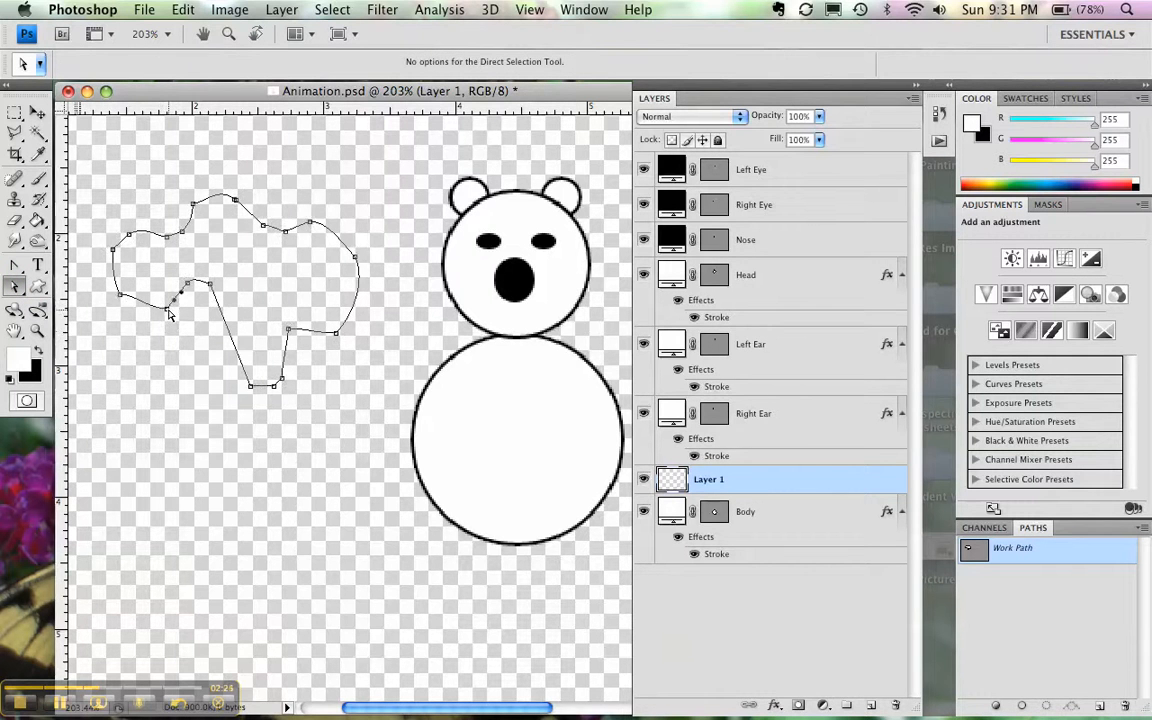
drag(167, 308, 165, 314)
mouse_move(145, 316)
mouse_down()
mouse_move(139, 308)
mouse_move(151, 308)
mouse_move(139, 314)
mouse_up()
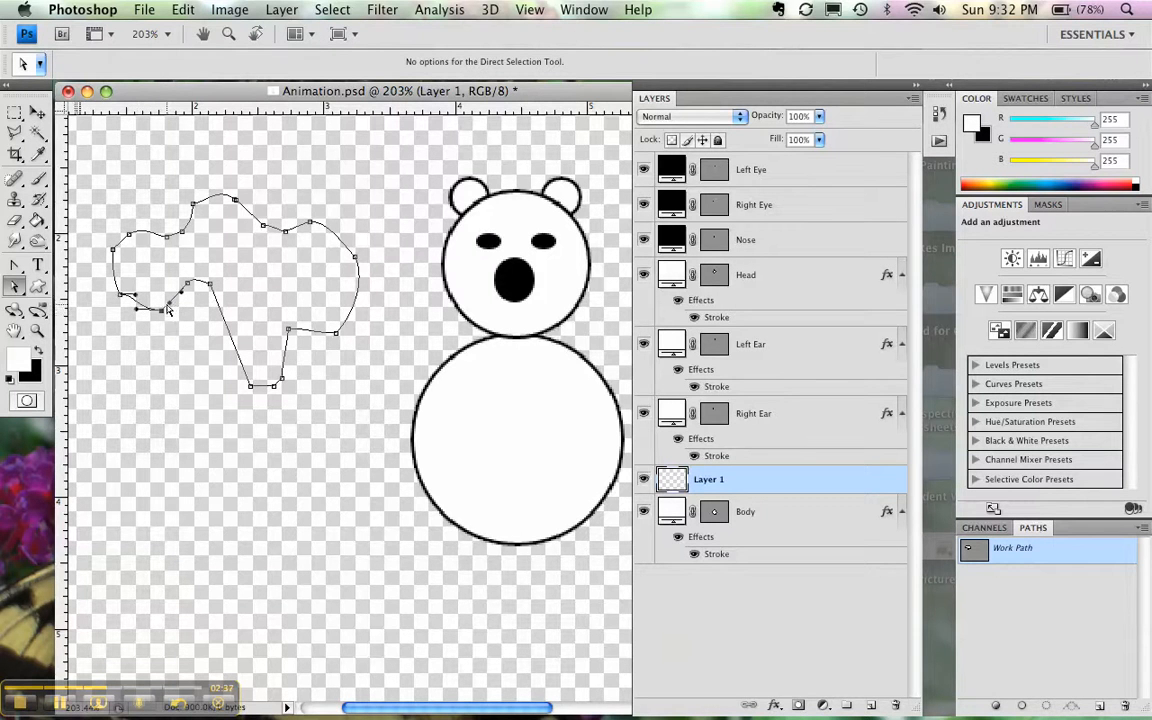
mouse_move(171, 305)
mouse_down()
mouse_move(179, 314)
mouse_move(173, 307)
mouse_up()
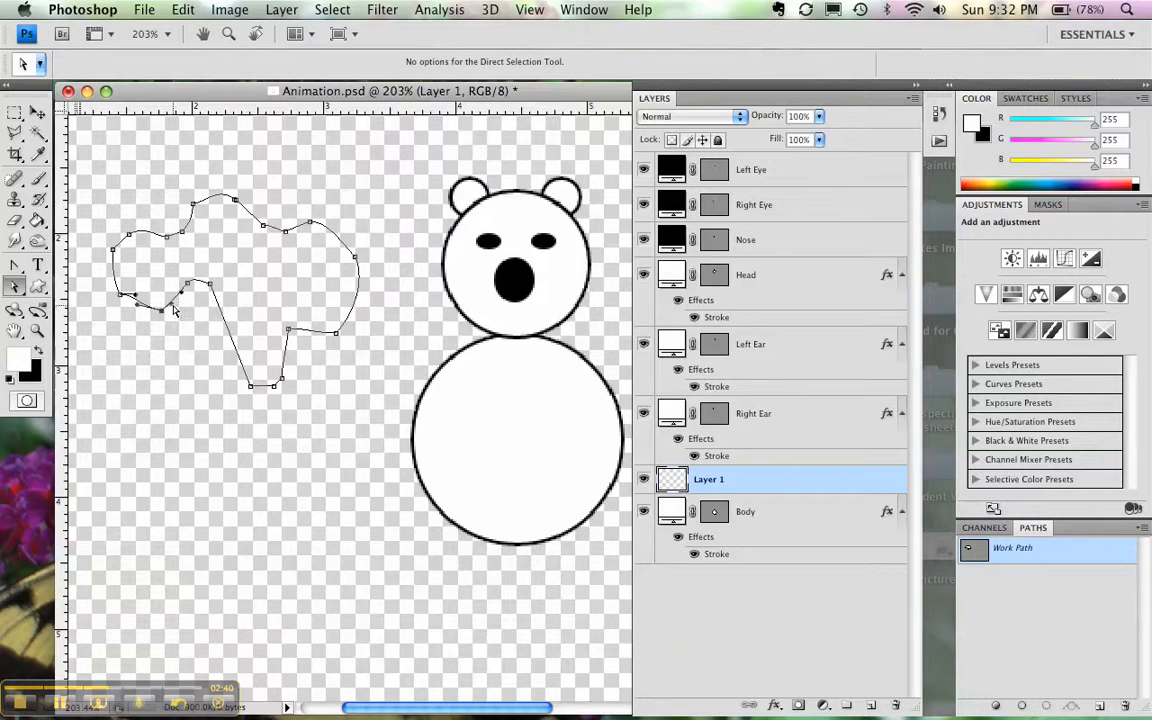
click(251, 387)
mouse_move(252, 390)
mouse_down()
mouse_move(226, 396)
mouse_move(240, 385)
mouse_up()
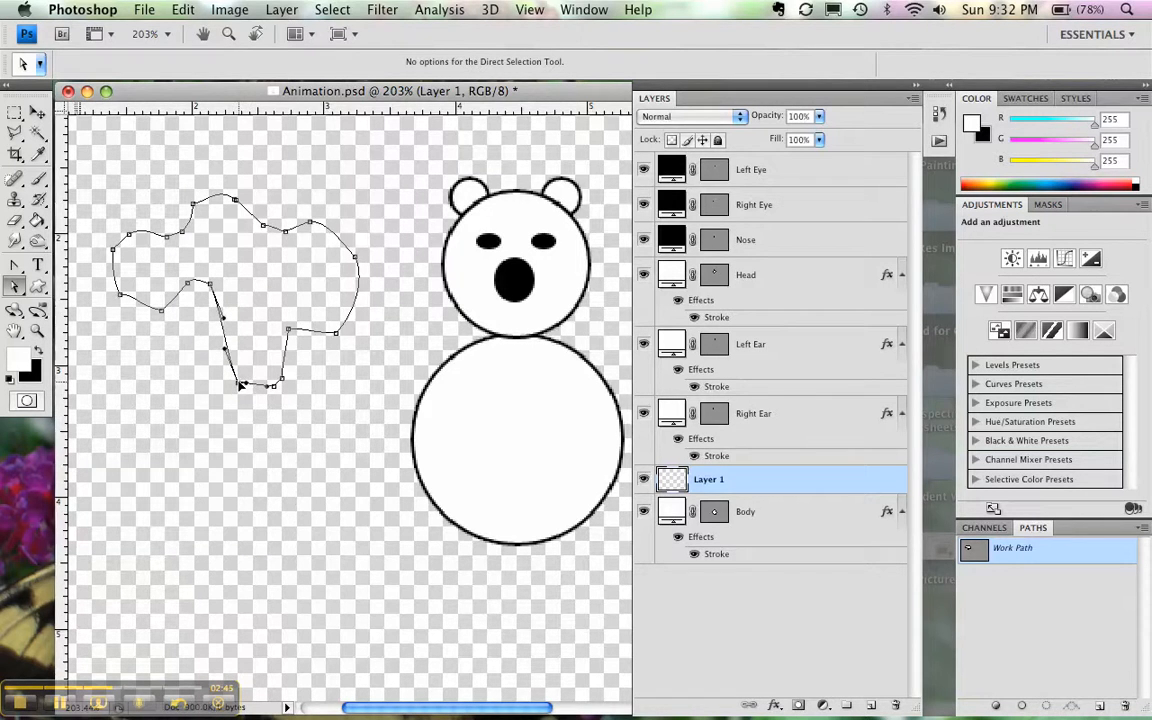
- Reshape the curve at the upper-right lobe's top anchor point by pulling out its direction handles with the Convert Point Tool
click(18, 267)
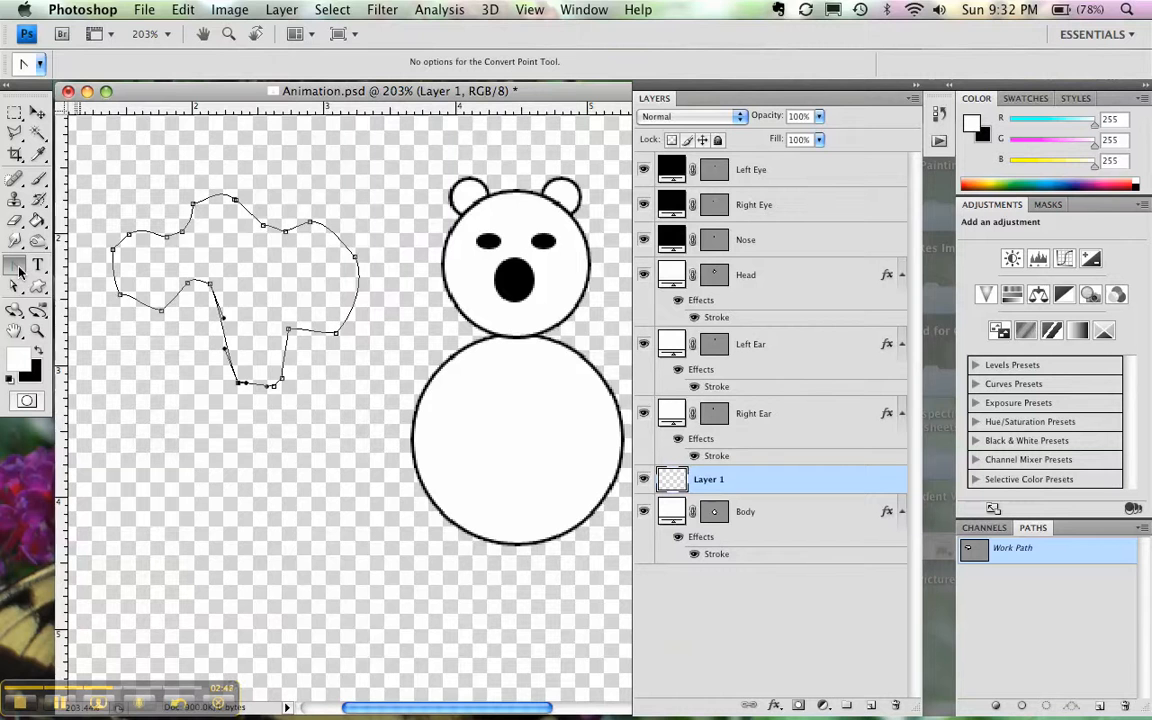
click(19, 269)
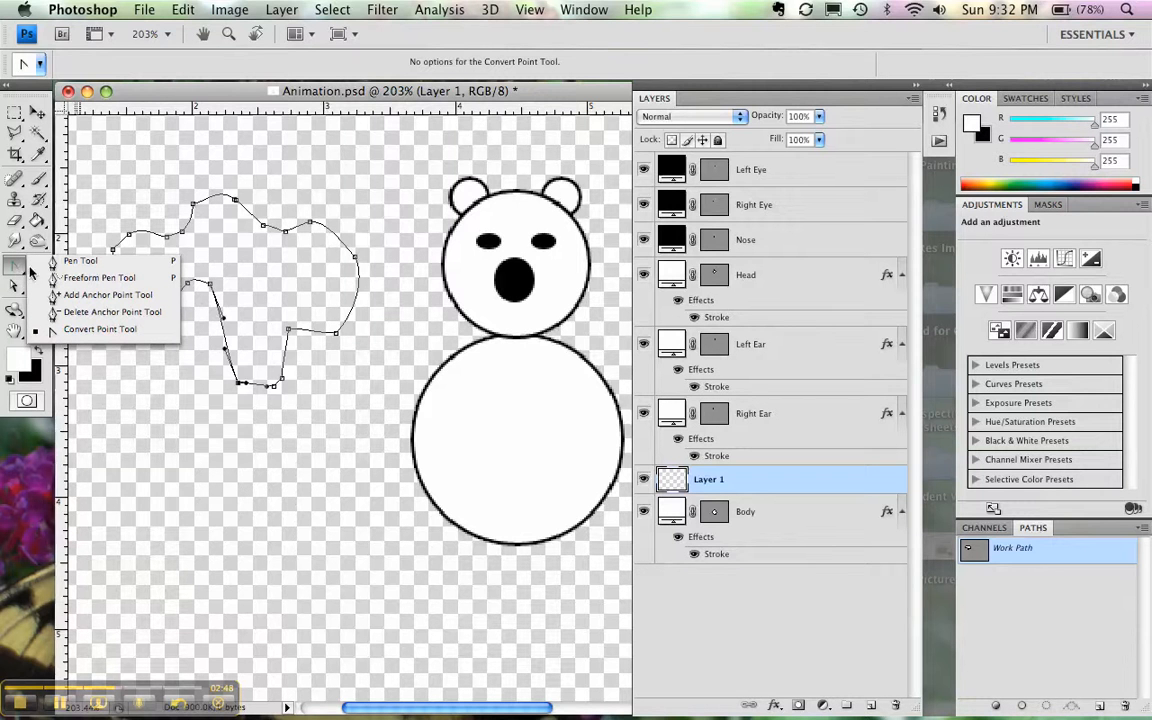
click(312, 227)
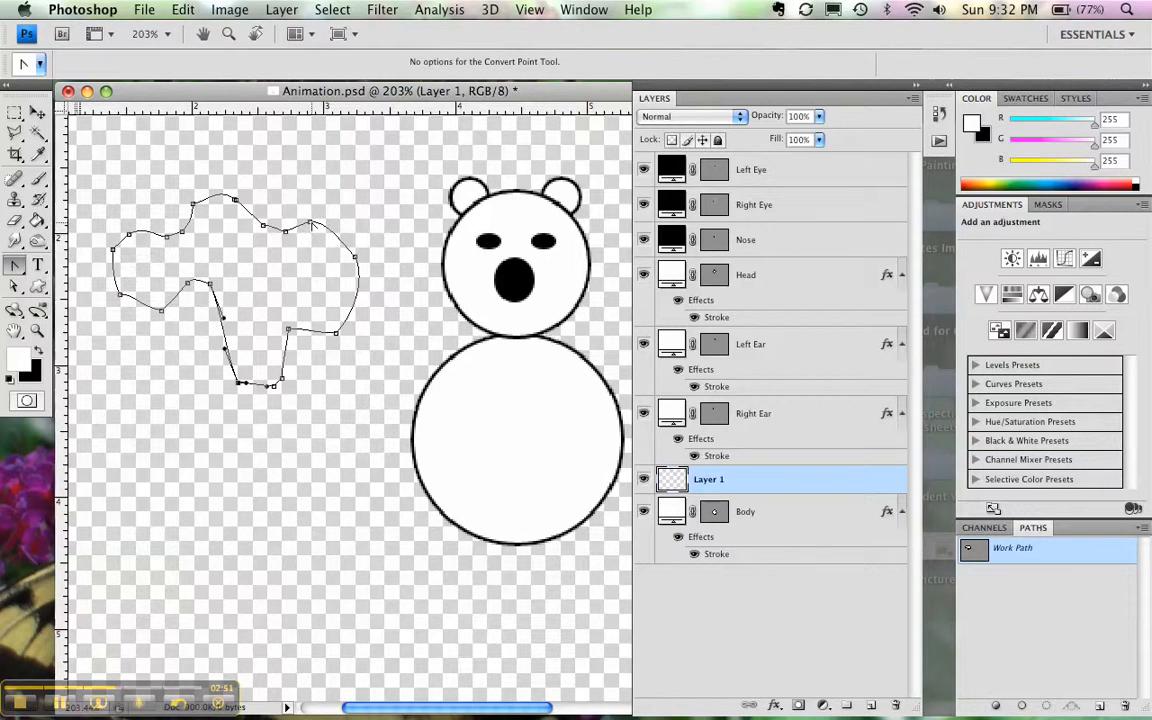
mouse_move(312, 227)
mouse_down()
mouse_move(285, 195)
mouse_move(295, 190)
mouse_move(305, 220)
mouse_move(270, 202)
mouse_move(296, 227)
mouse_up()
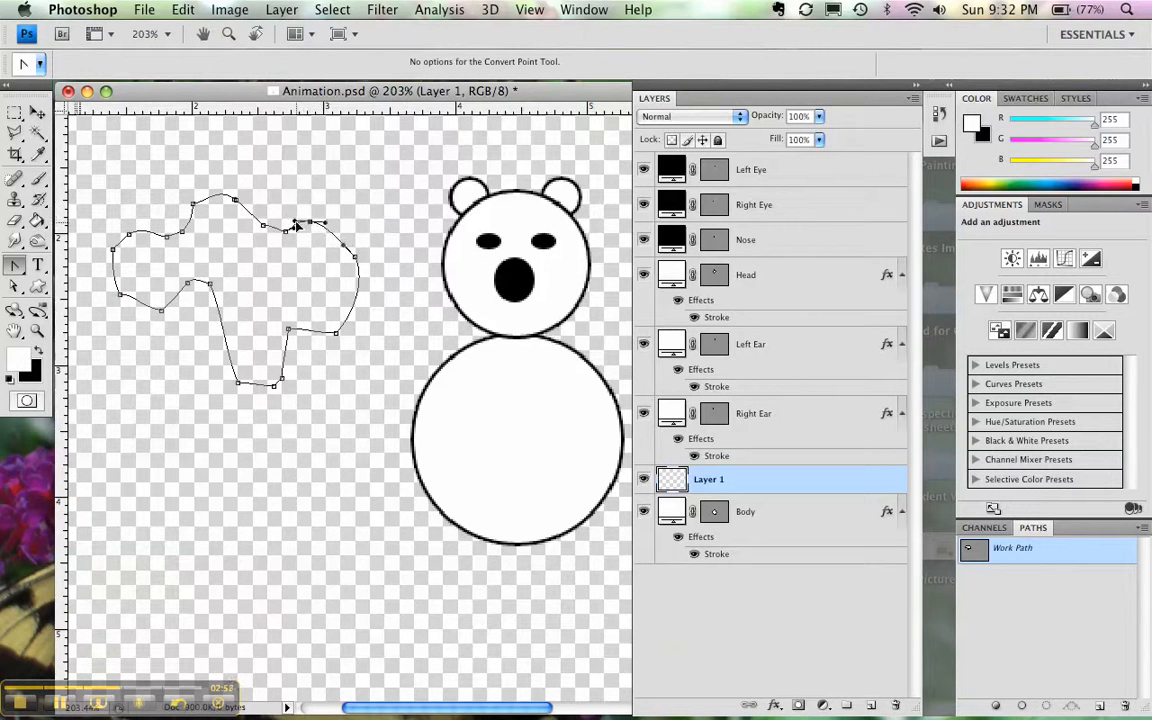
- Remove the lower and upper anchor points on the left lobe with the Delete Anchor Point Tool
click(19, 287)
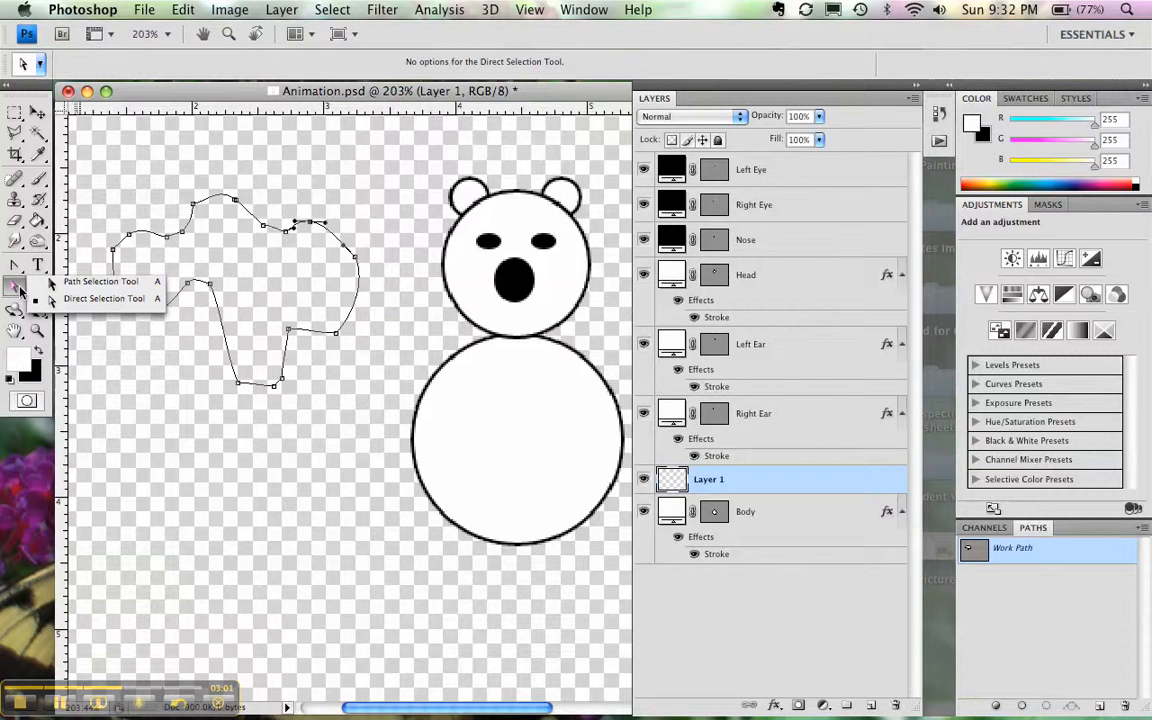
click(20, 273)
click(16, 263)
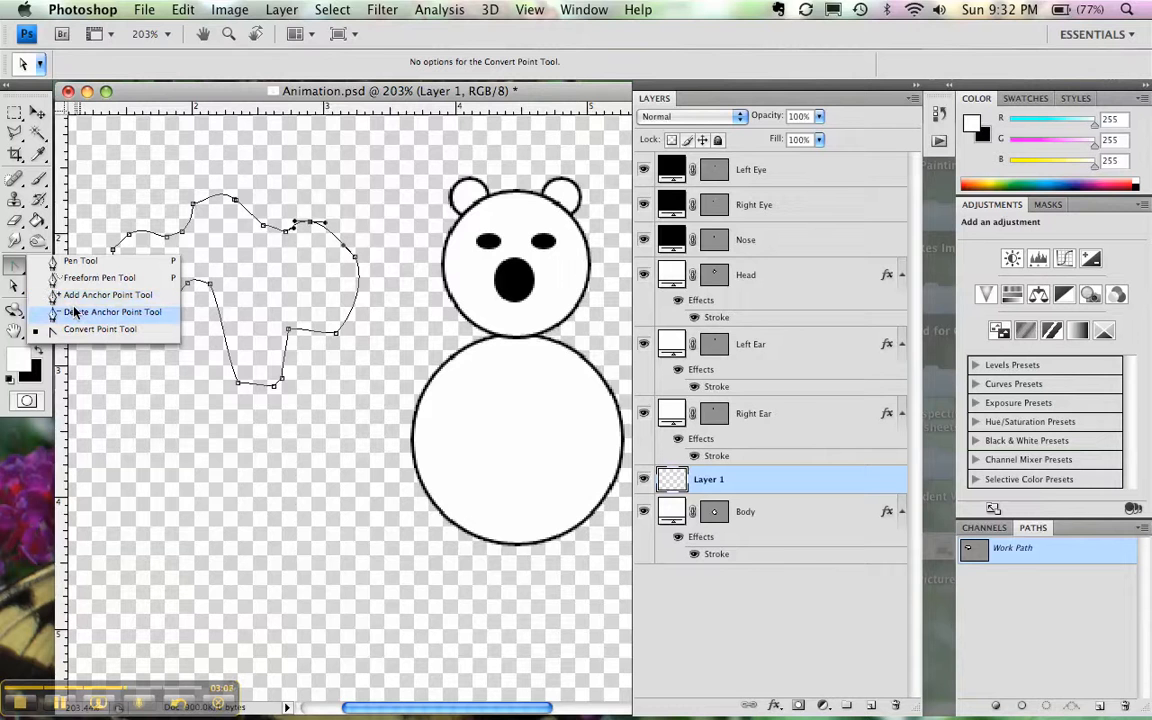
click(74, 313)
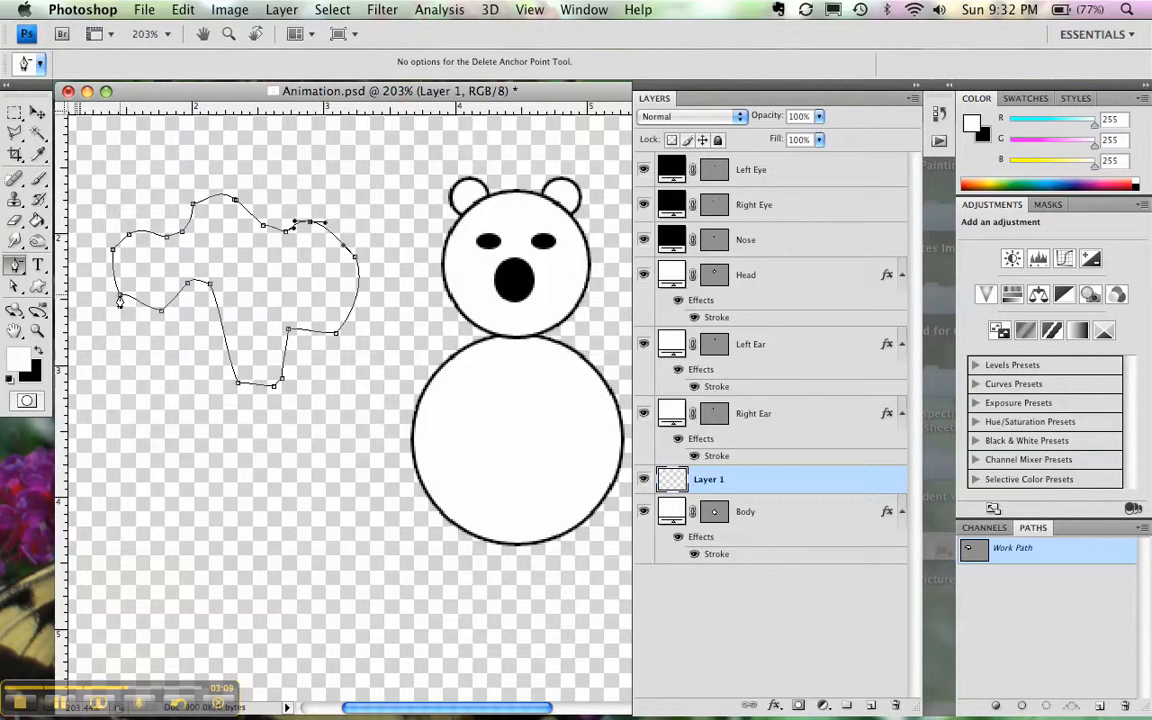
click(119, 299)
click(128, 236)
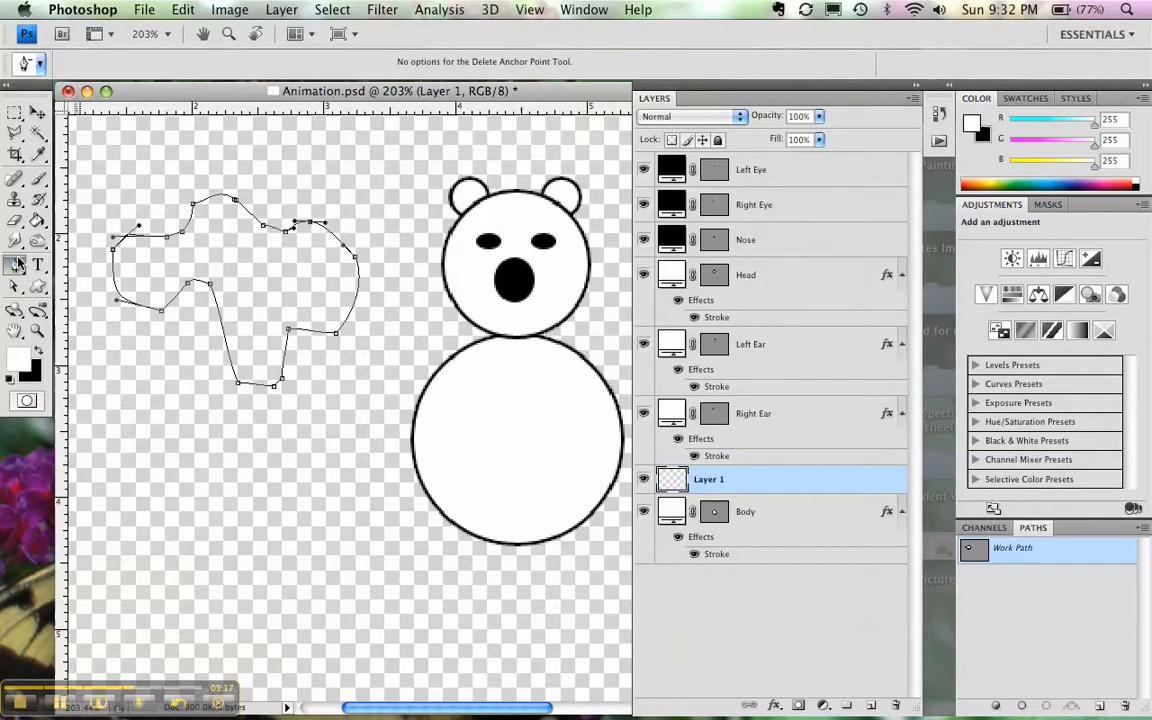
- Round out the left lobe by extending its upper and lower direction handles with the Convert Point Tool
drag(18, 263, 80, 325)
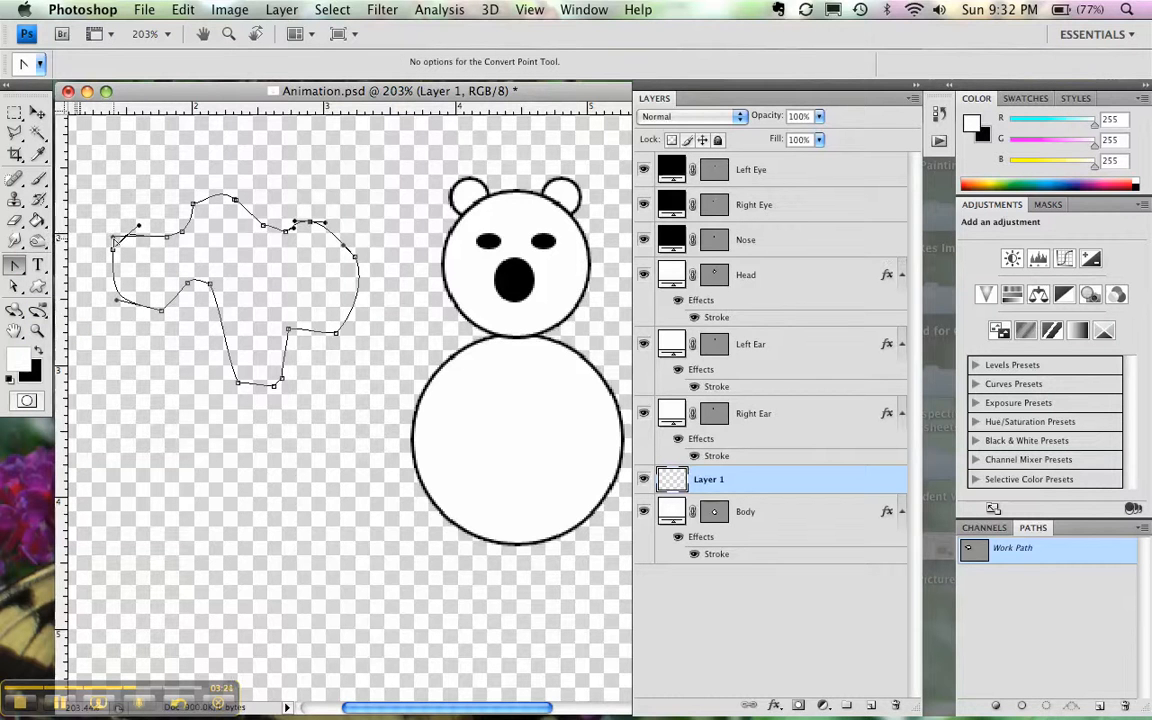
mouse_move(113, 238)
mouse_down()
mouse_move(122, 220)
mouse_move(150, 213)
mouse_move(114, 223)
mouse_up()
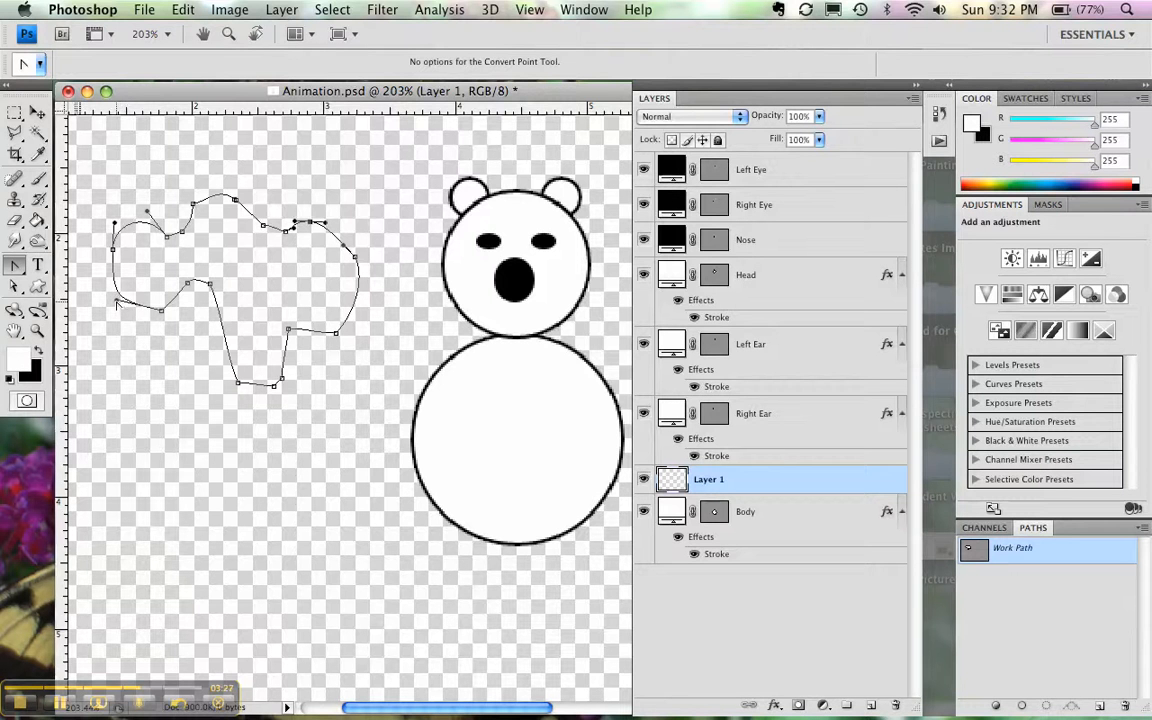
drag(120, 322, 125, 330)
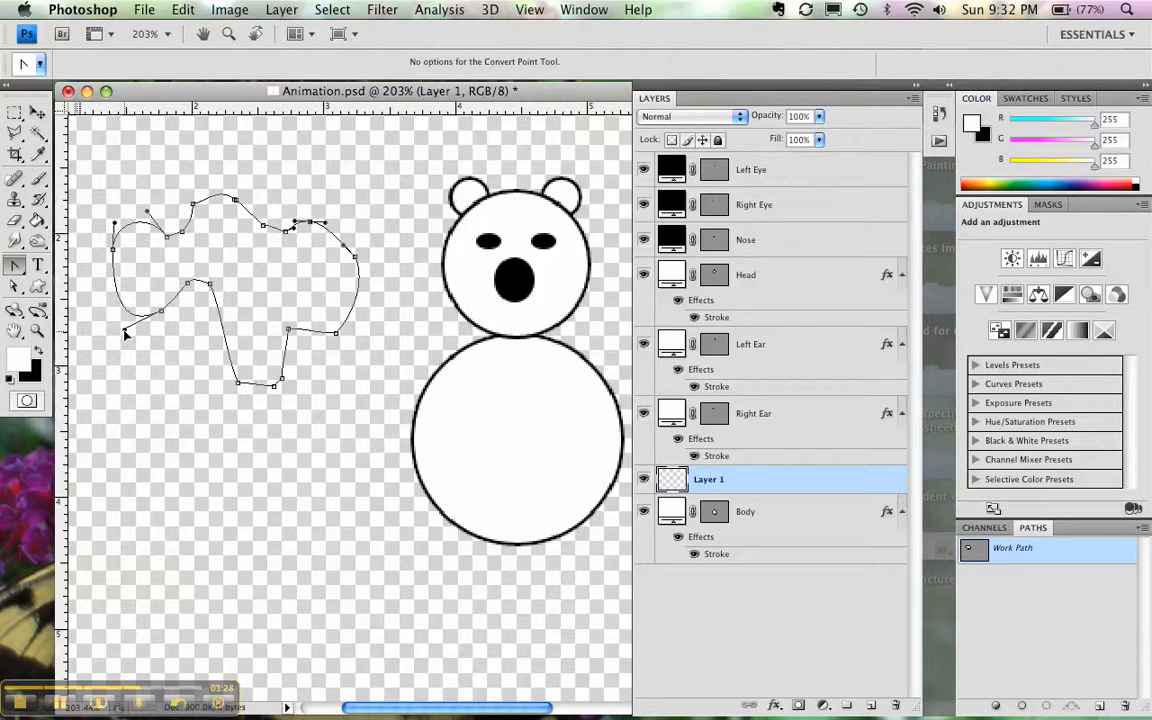
- Insert a point midway along the stem's left edge with the Add Anchor Point Tool and pull it outward to the lower left
click(16, 286)
click(18, 265)
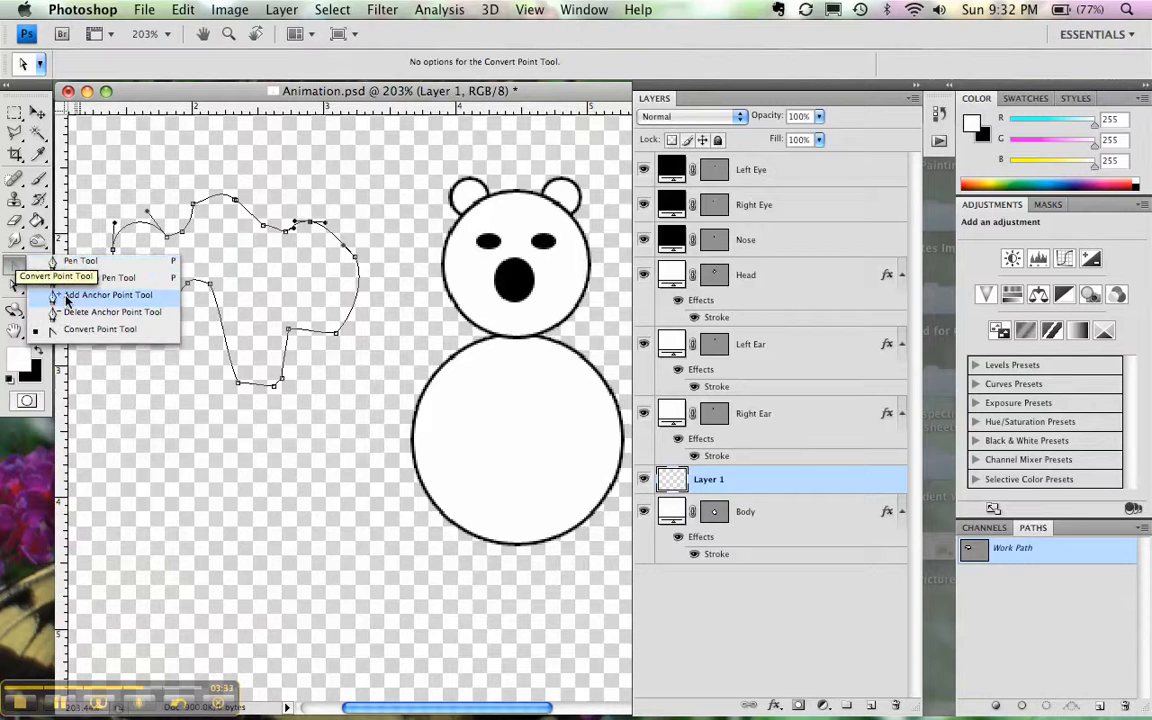
click(105, 294)
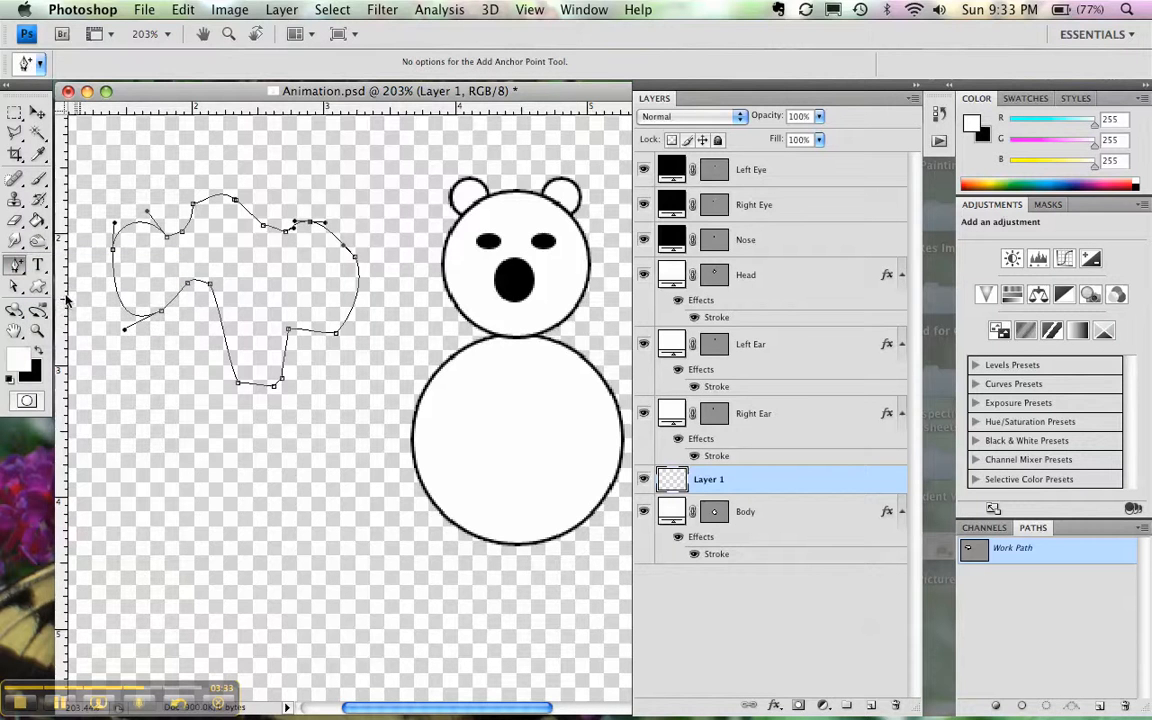
click(222, 338)
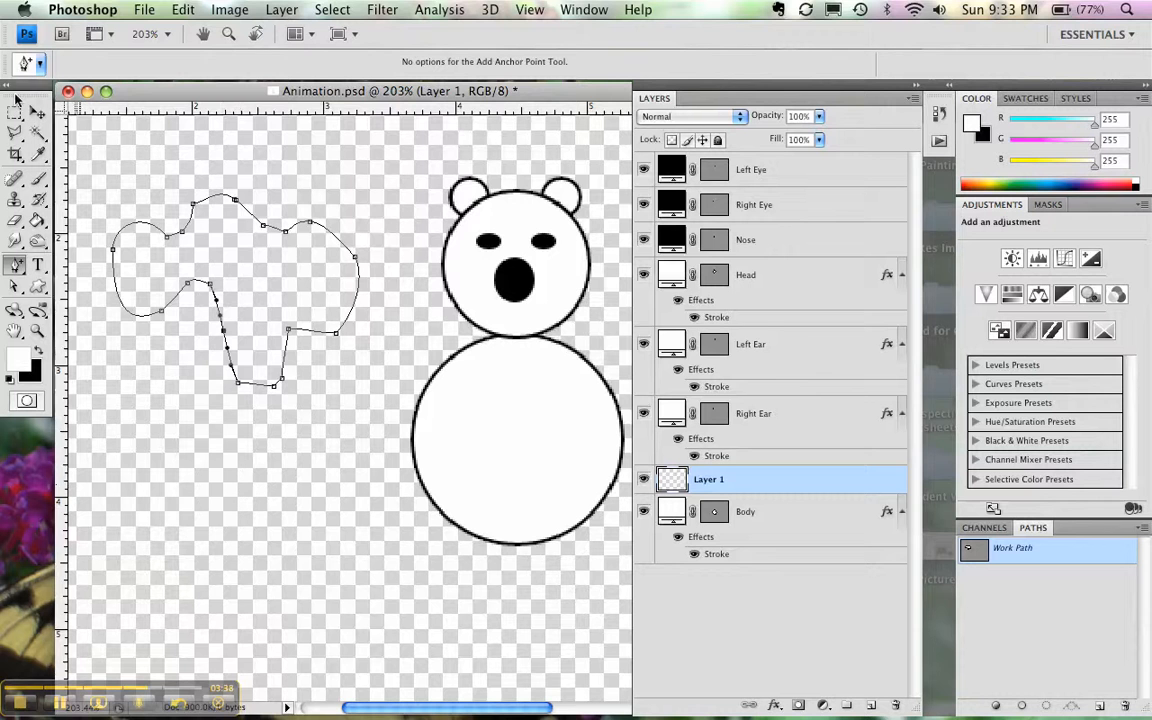
click(14, 266)
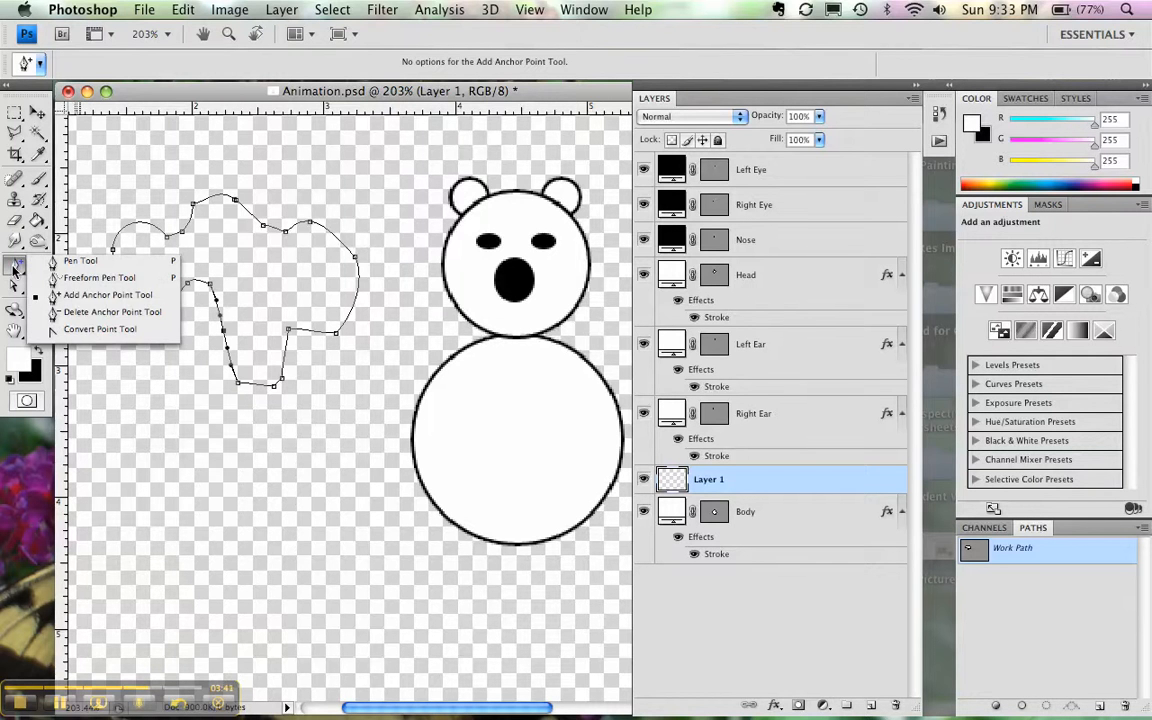
click(14, 266)
drag(225, 338, 186, 378)
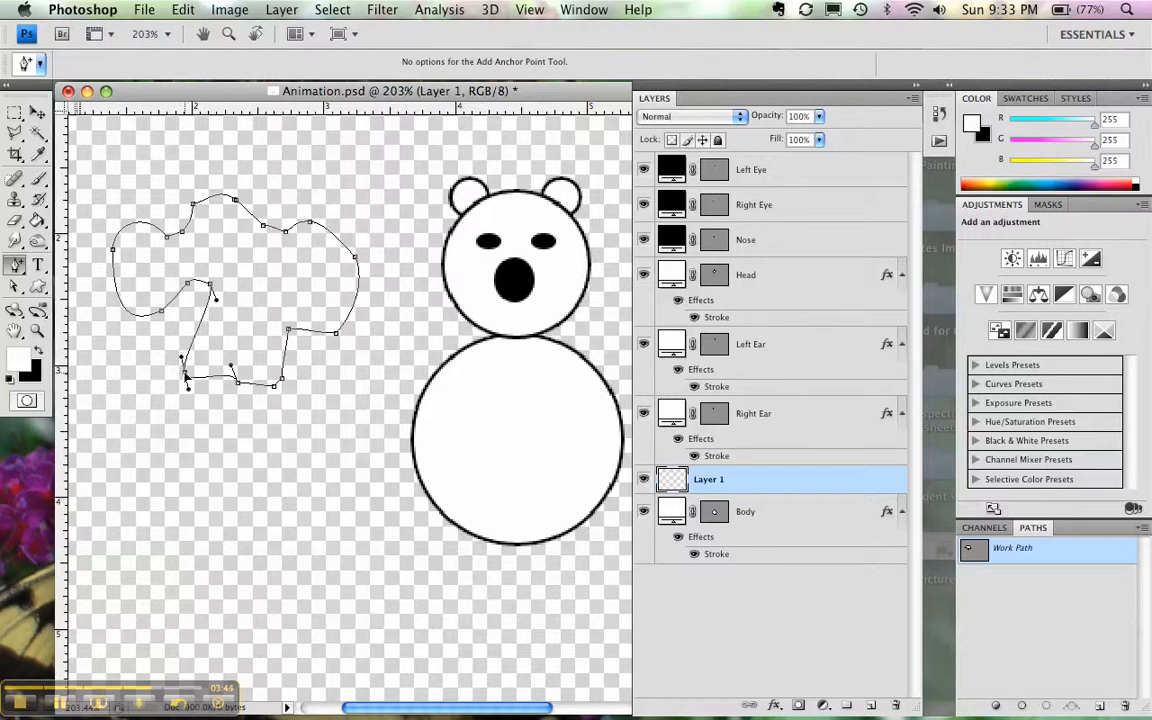
- Round the stem's new lower-left bulge by pulling a direction handle down from its bottom-left anchor point with the Convert Point Tool
drag(12, 268, 90, 327)
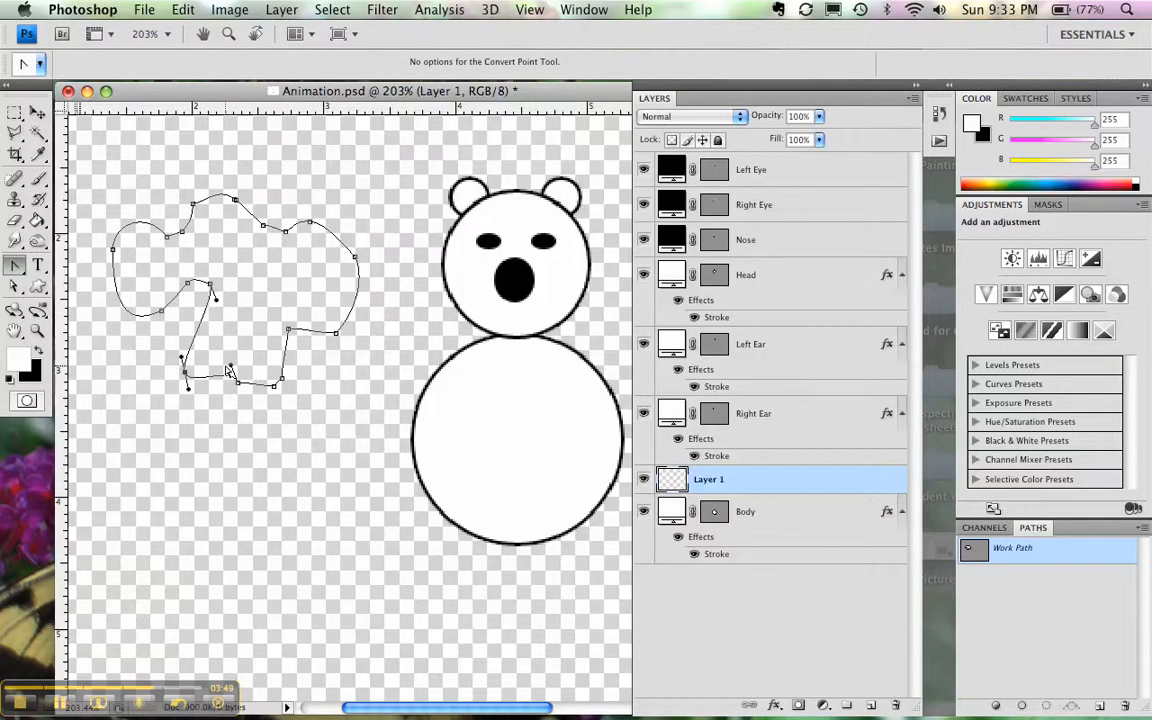
drag(237, 383, 218, 418)
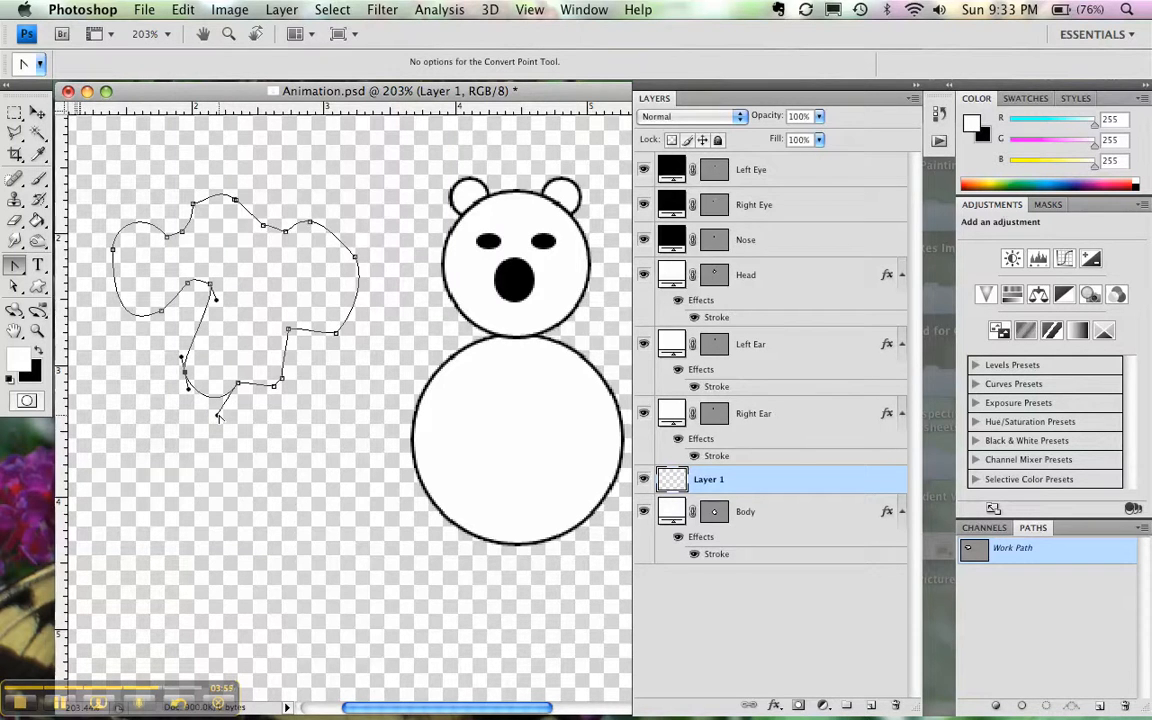
- Rename Layer 1 as Freeform Shape
double_click(710, 480)
text(Freeform)
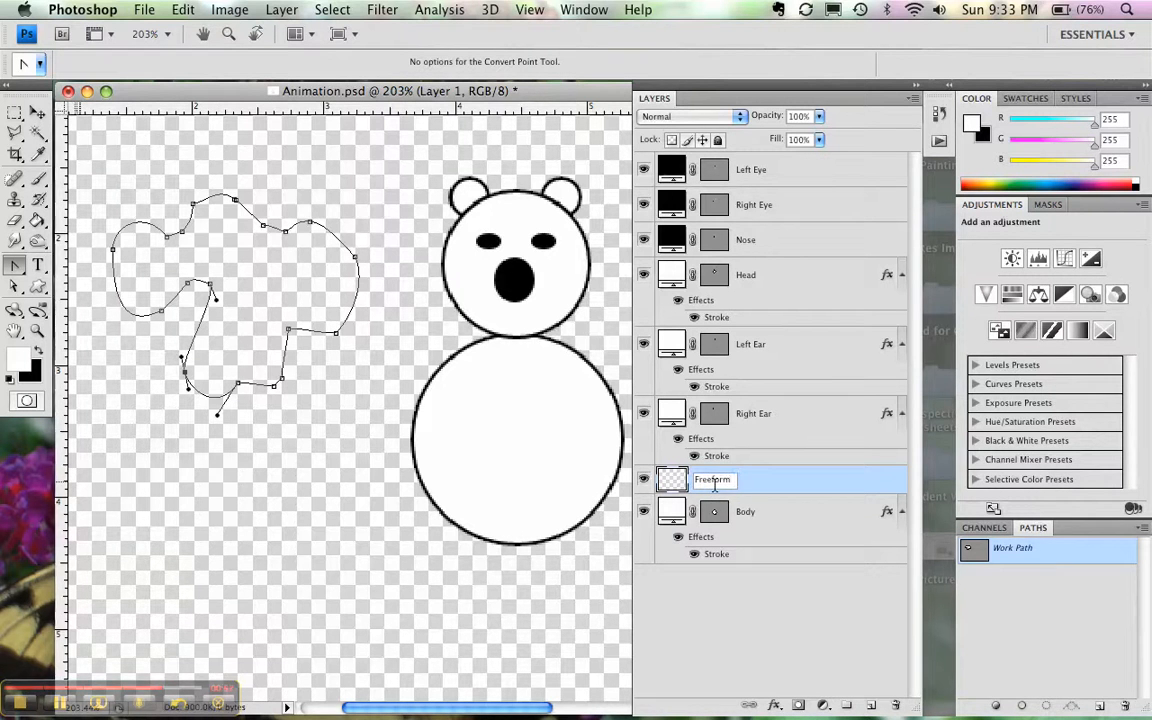
text(1 Shoape)
key(Return)
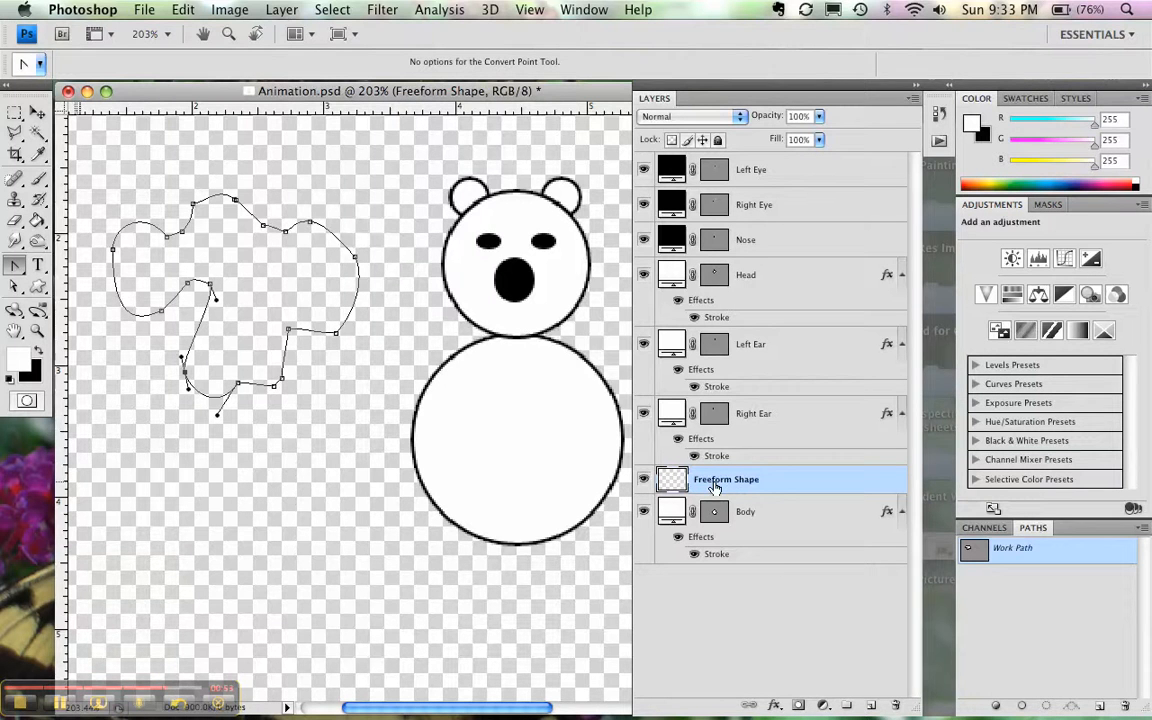